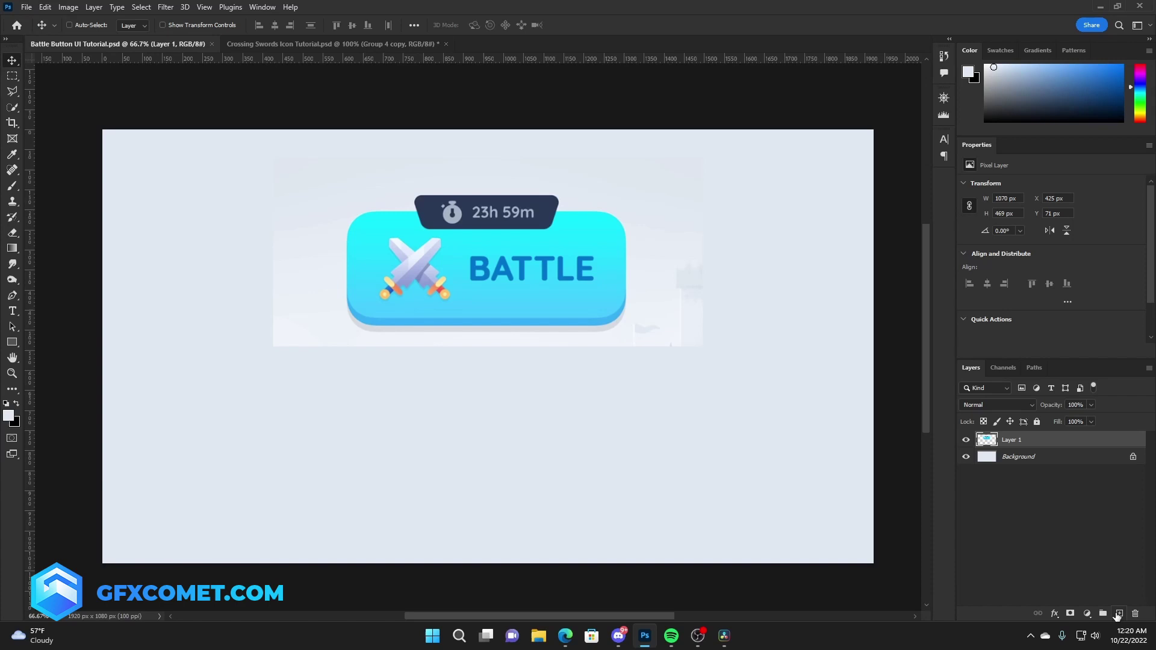
Add an empty layer above the reference and set the Rectangle tool's corner radius to 50 px
click(1117, 614)
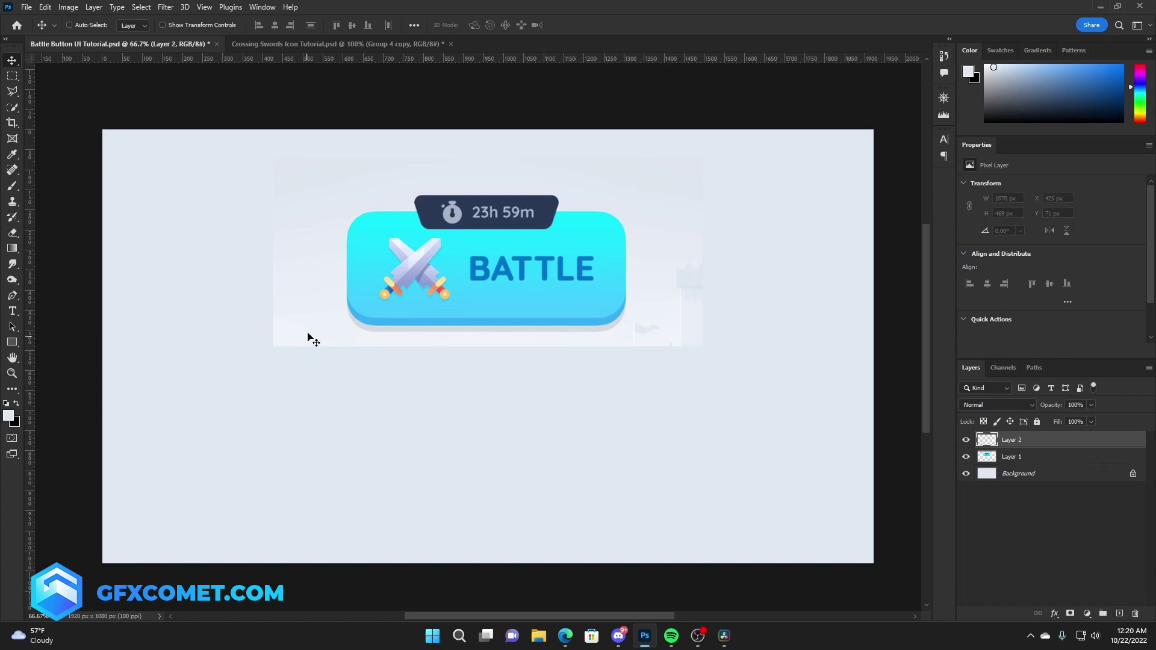
click(12, 342)
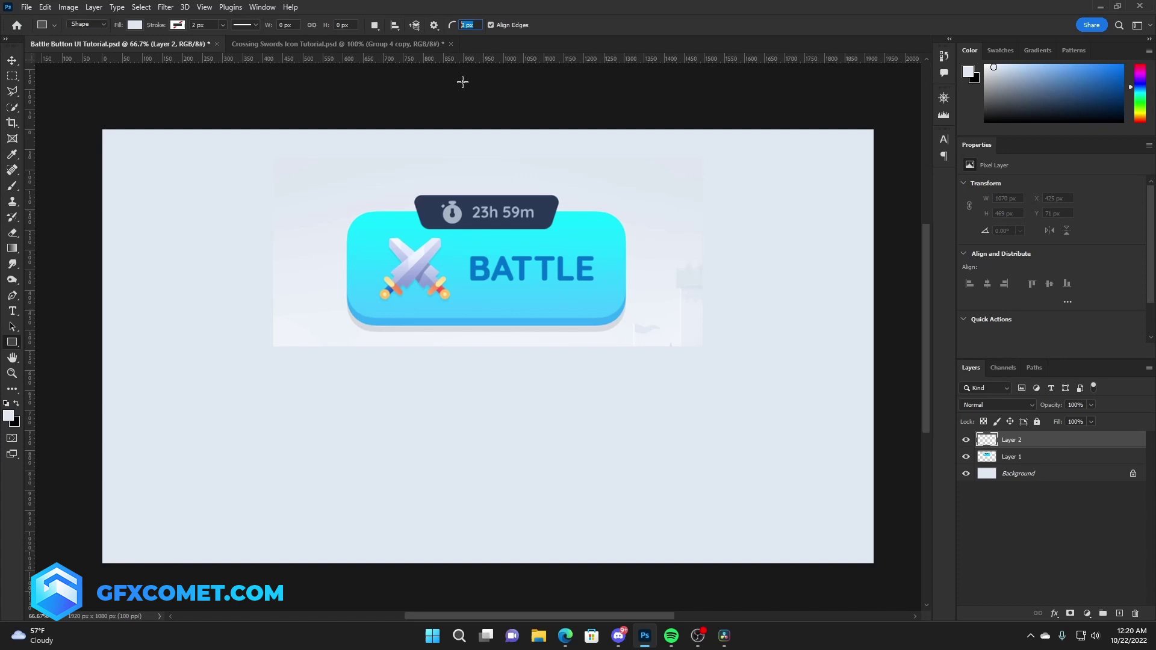
text(50)
Check the canvas size in Image > Canvas Size (1920 × 1080 px) and close it unchanged
click(67, 7)
click(77, 110)
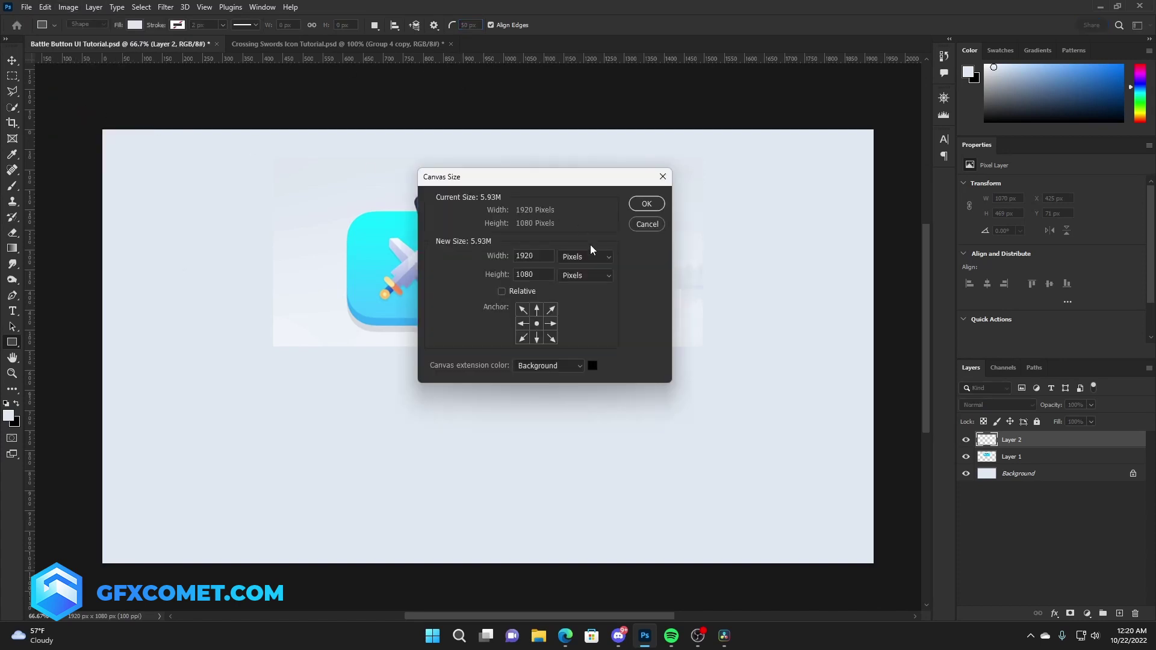
double_click(547, 260)
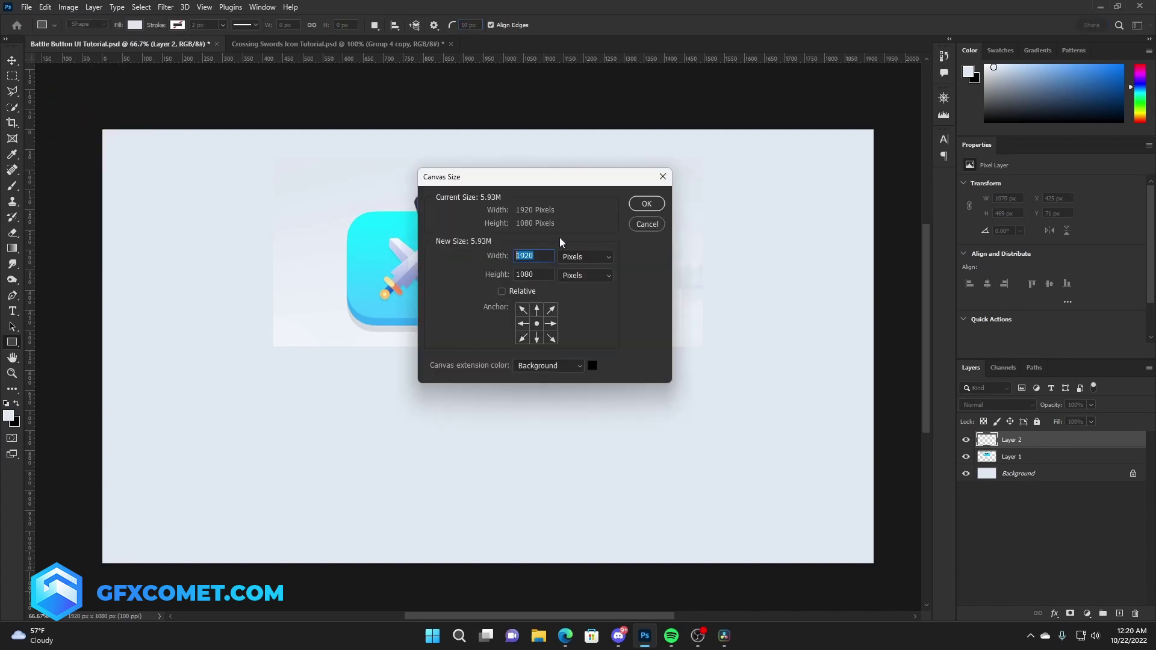
click(647, 204)
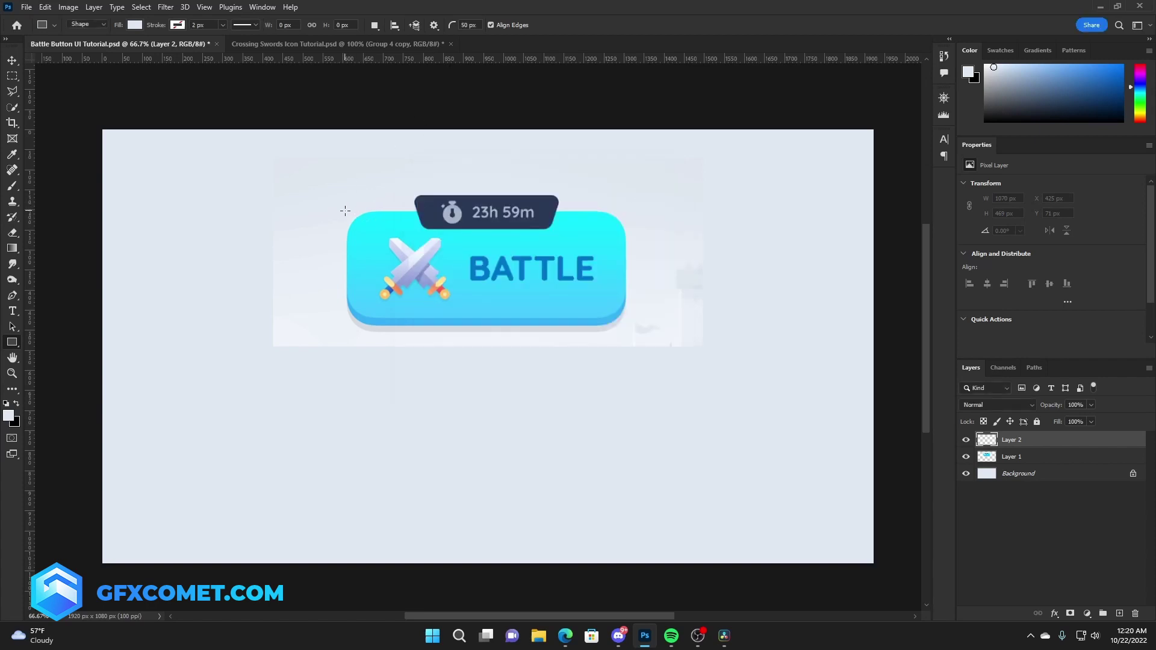
Draw trial rounded rectangles over the button, undoing each and adjusting the corner radius
drag(345, 210, 475, 285)
key(ctrl+z)
click(479, 26)
text(85)
drag(351, 213, 494, 287)
key(ctrl+z)
click(470, 24)
text(7)
Draw a 698 × 269 px rounded rectangle over the button face and move it below the reference
drag(348, 214, 625, 319)
key(v)
drag(557, 256, 556, 421)
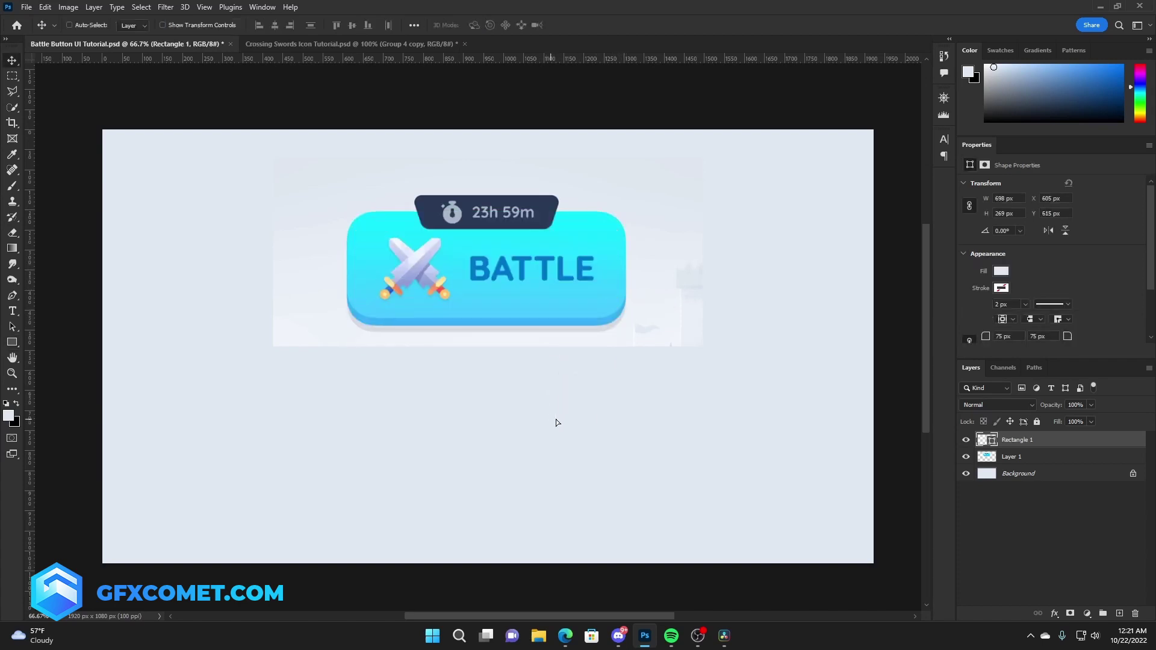
Fill the rectangle with cyan sampled from the reference button
double_click(986, 440)
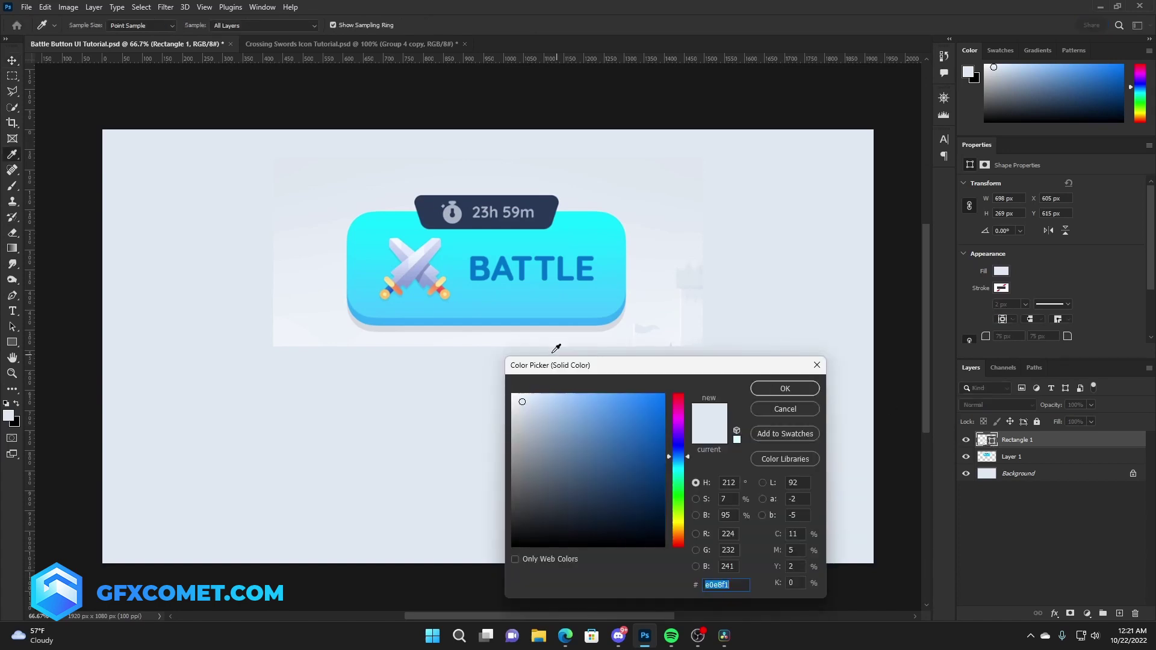
click(495, 295)
click(786, 388)
key(v)
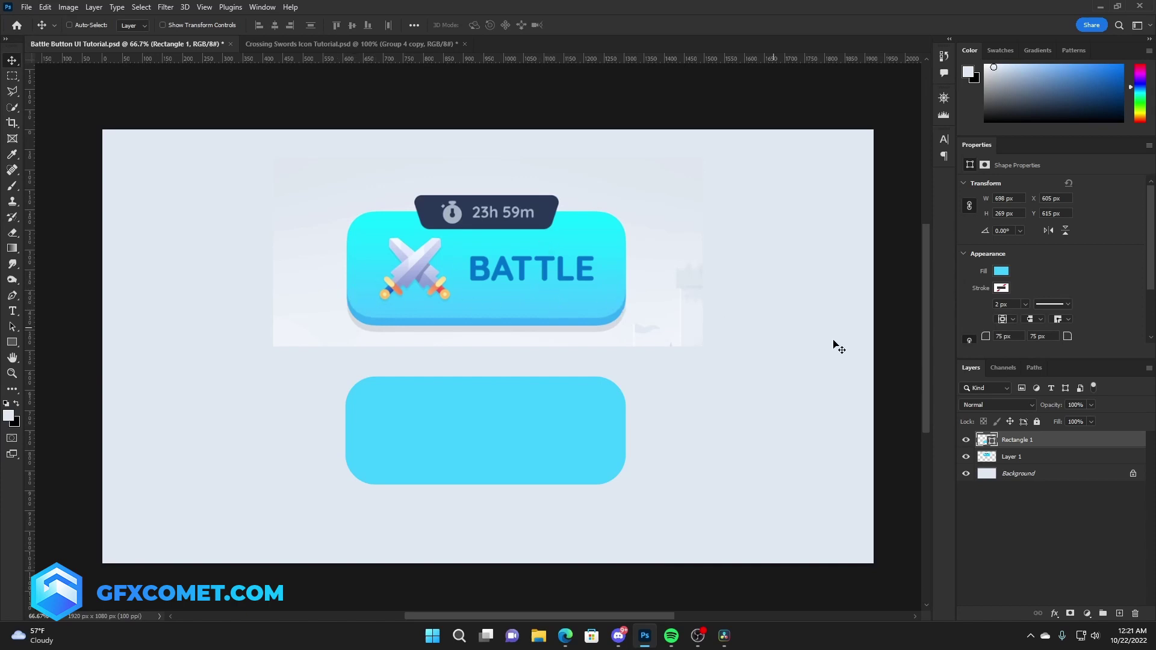
Add a Gradient Overlay at a 90° angle in the rectangle's Blending Options
right_click(1040, 443)
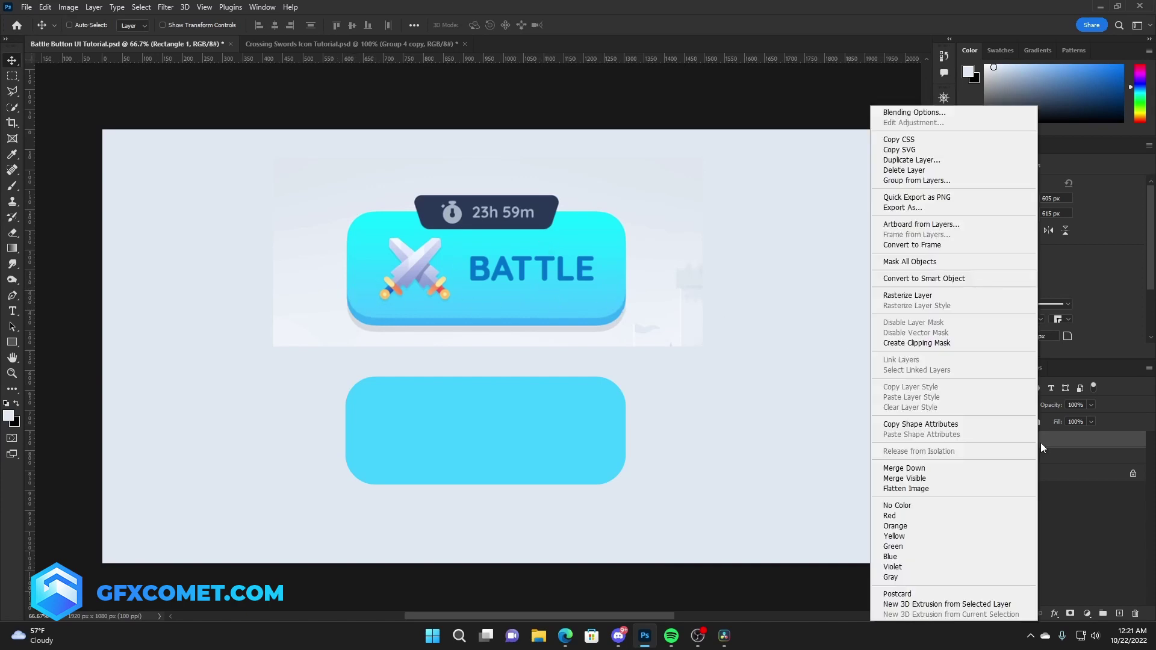
click(912, 114)
drag(542, 320, 778, 238)
click(706, 454)
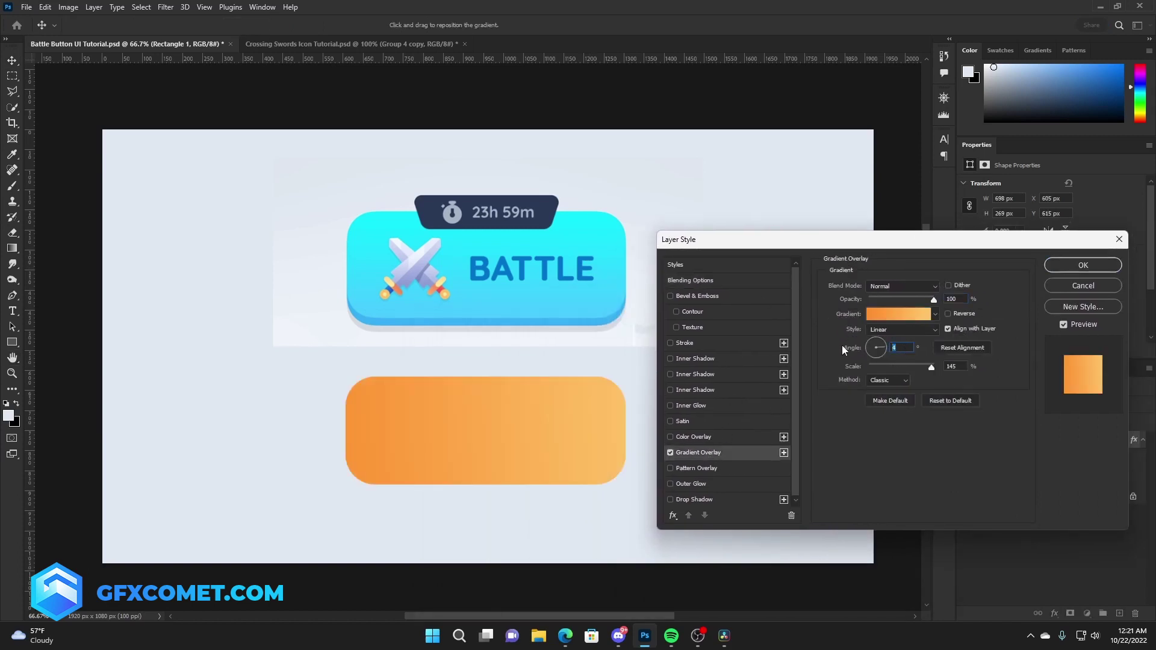
text(90)
Set the gradient stops to sampled light blue and cyan and apply the style
click(884, 314)
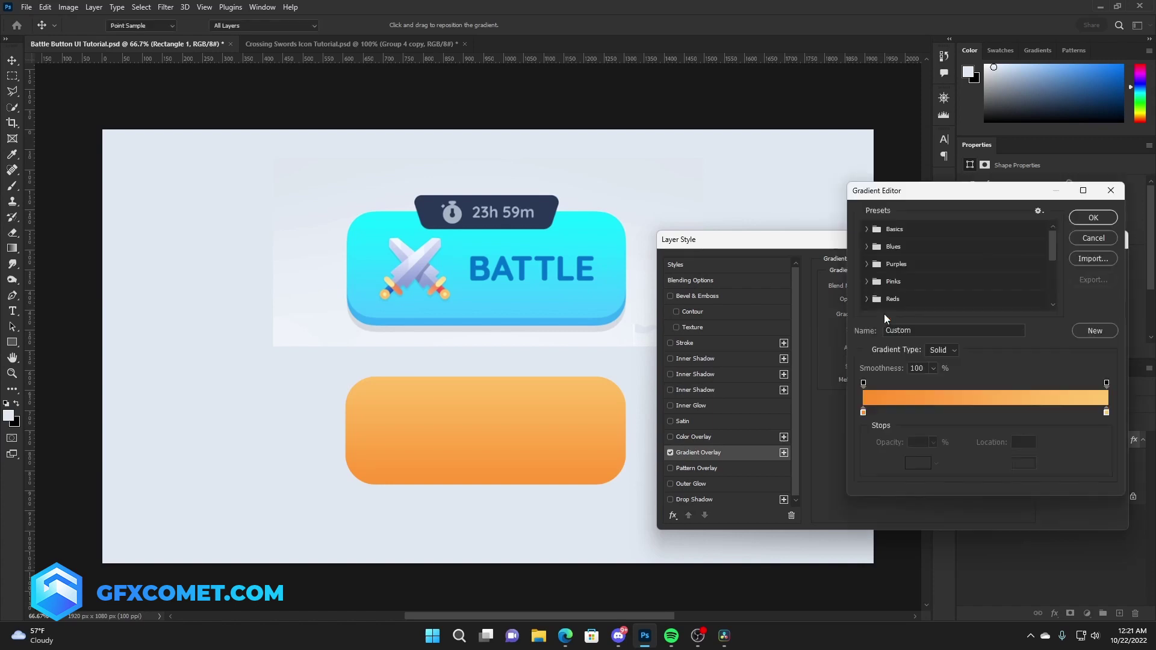
double_click(863, 413)
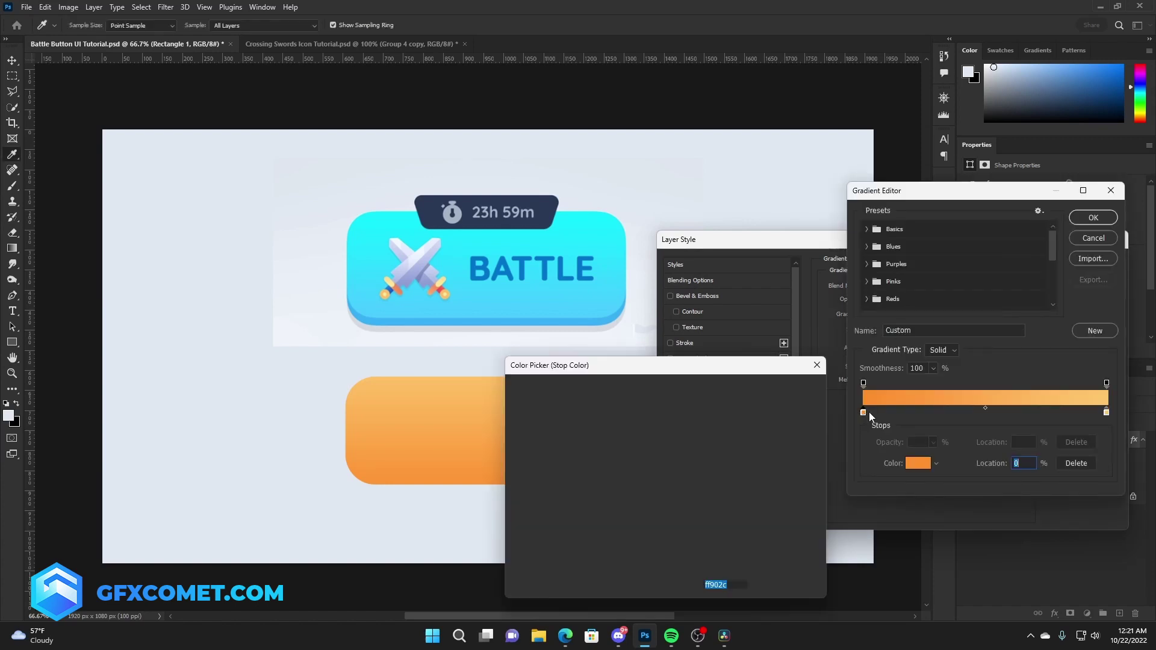
click(518, 294)
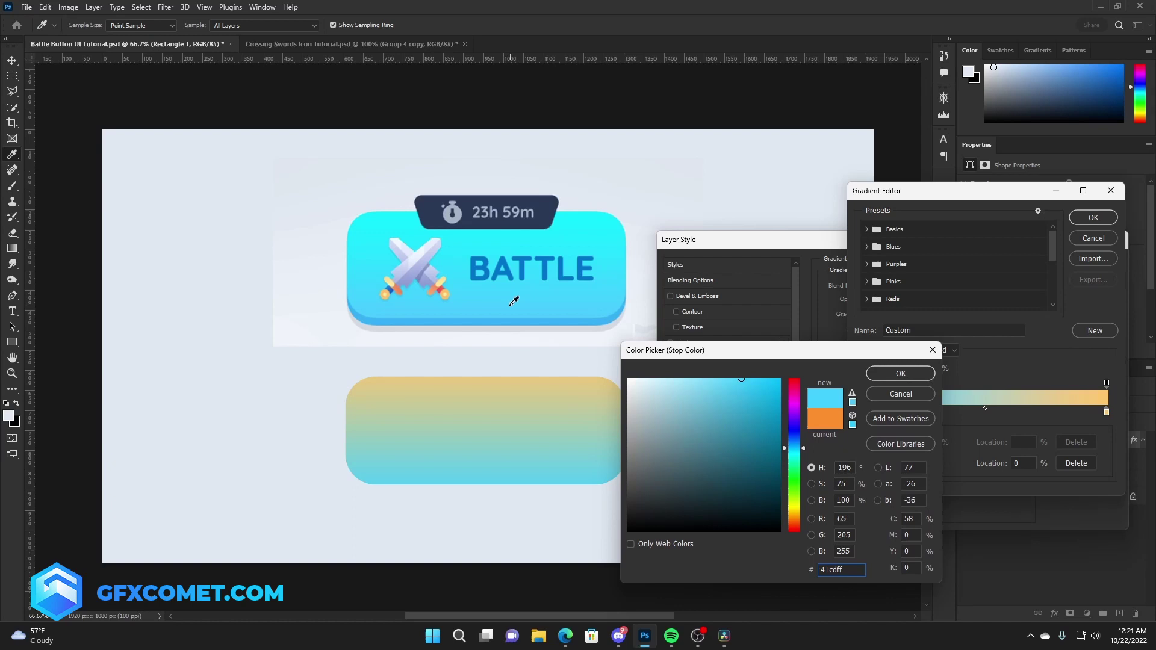
click(930, 372)
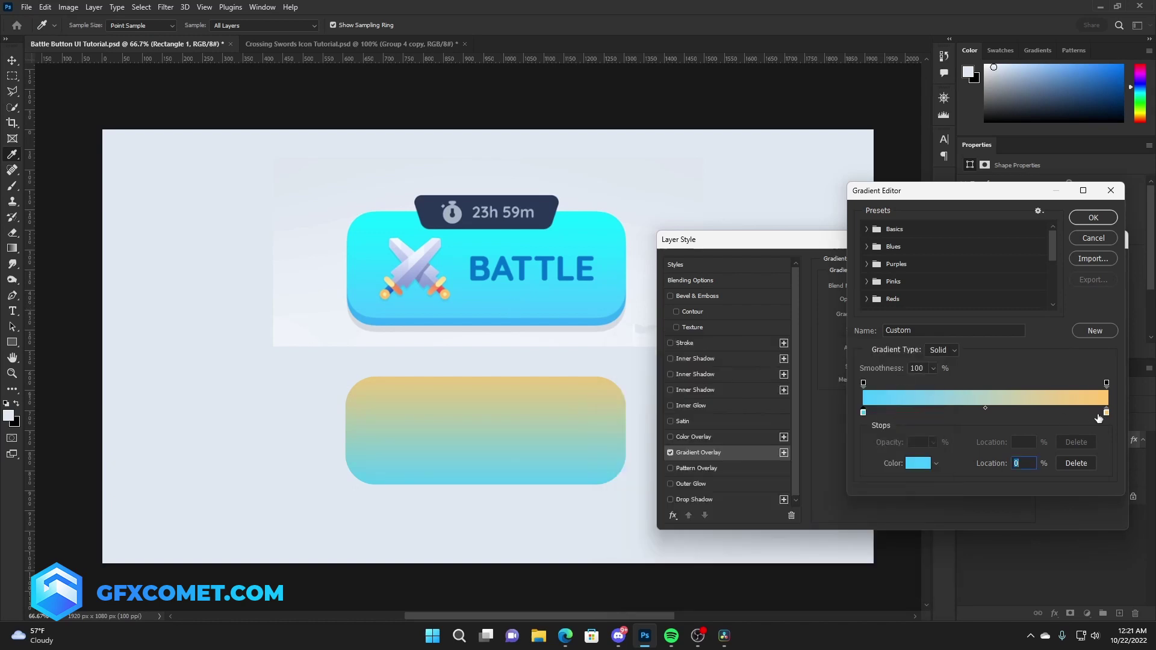
click(1106, 413)
double_click(1107, 413)
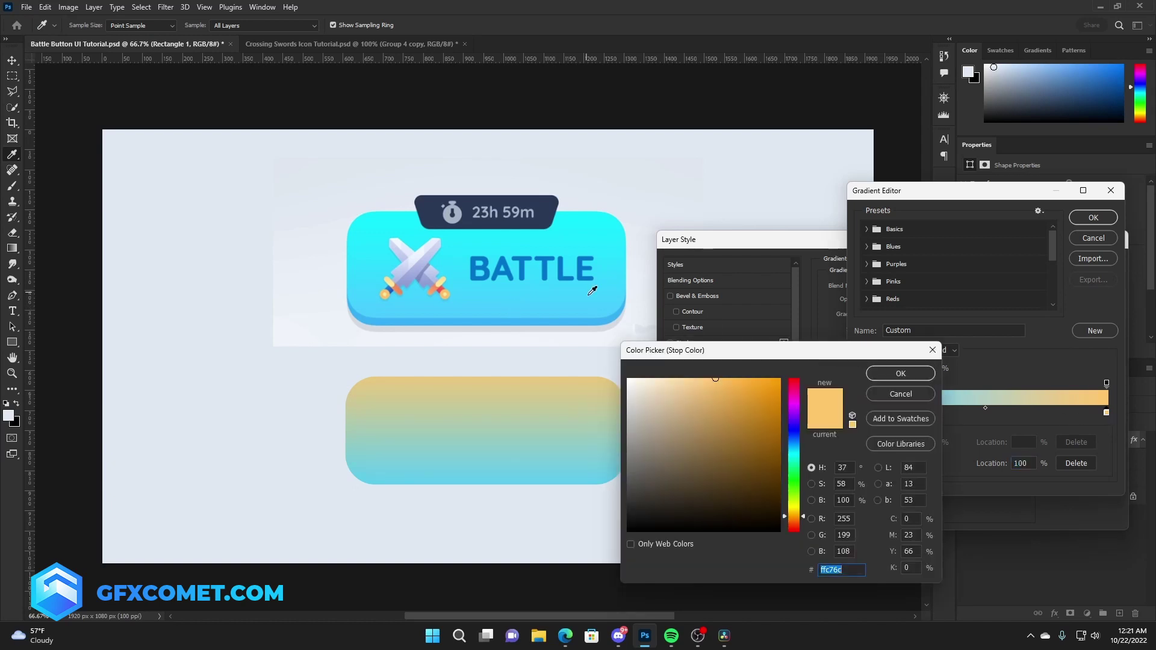
click(595, 217)
click(900, 373)
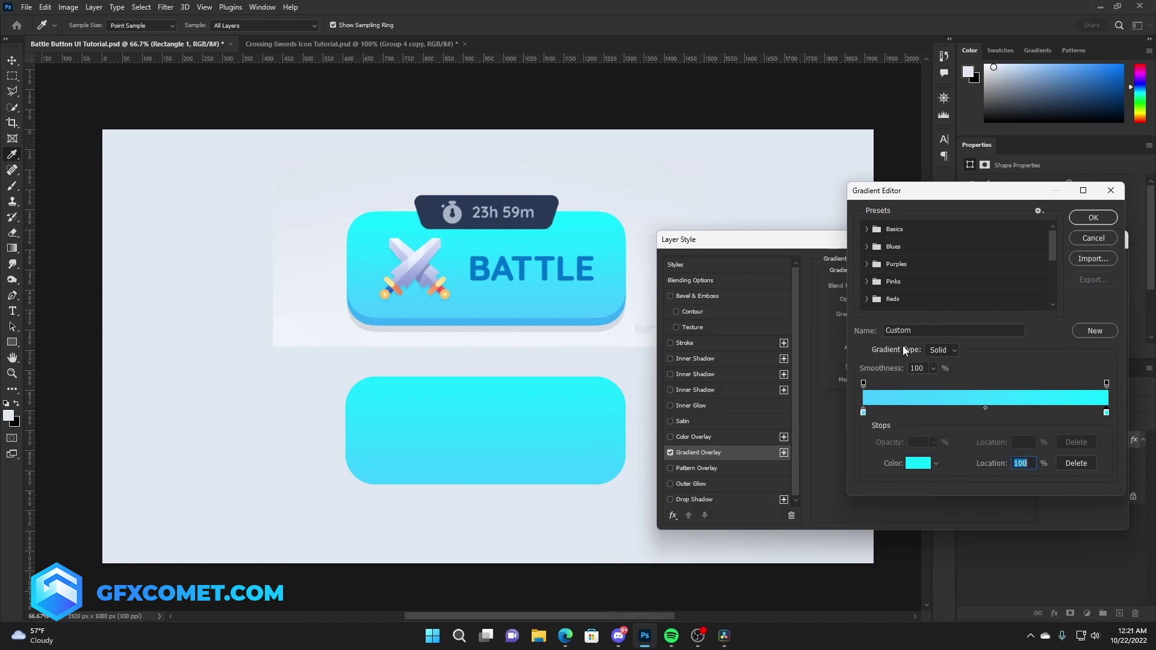
click(1094, 218)
click(1084, 263)
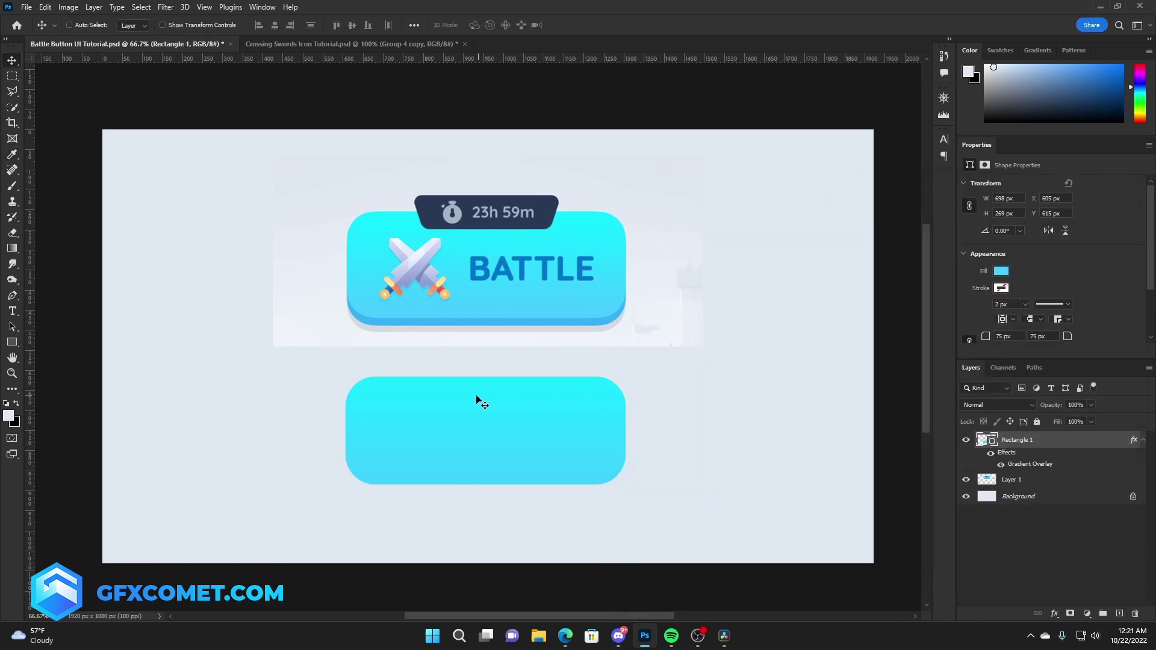
Duplicate Rectangle 1 beneath itself, delete the copy's gradient effect, and shift it down to Y 665 px
click(1143, 440)
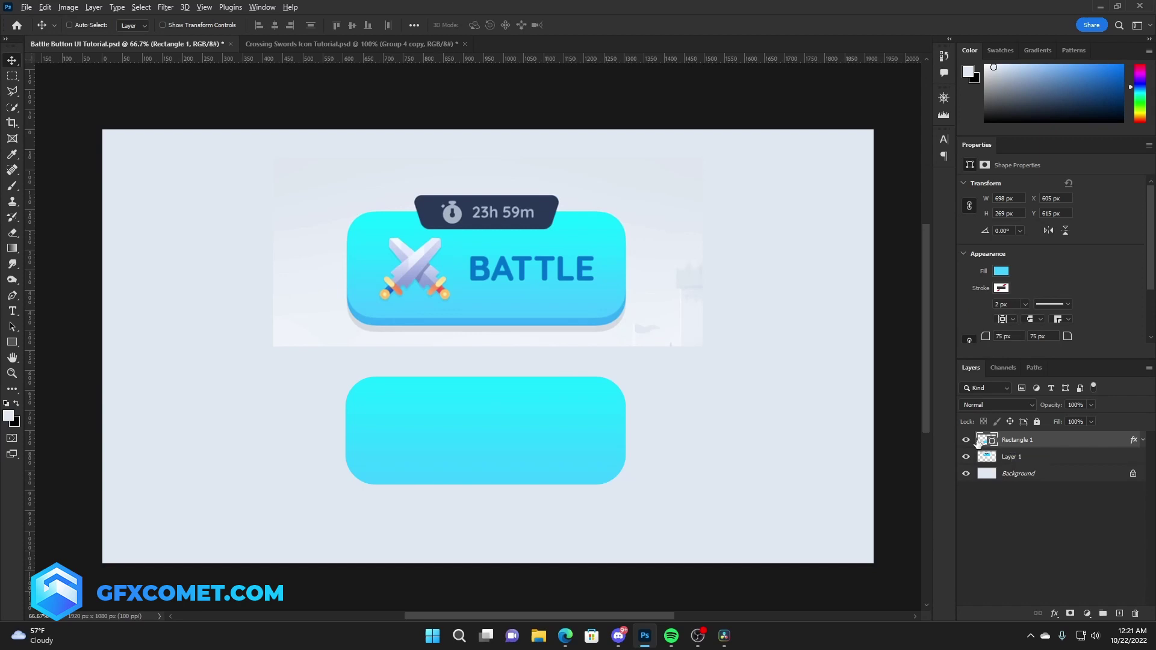
drag(1019, 443, 1024, 453)
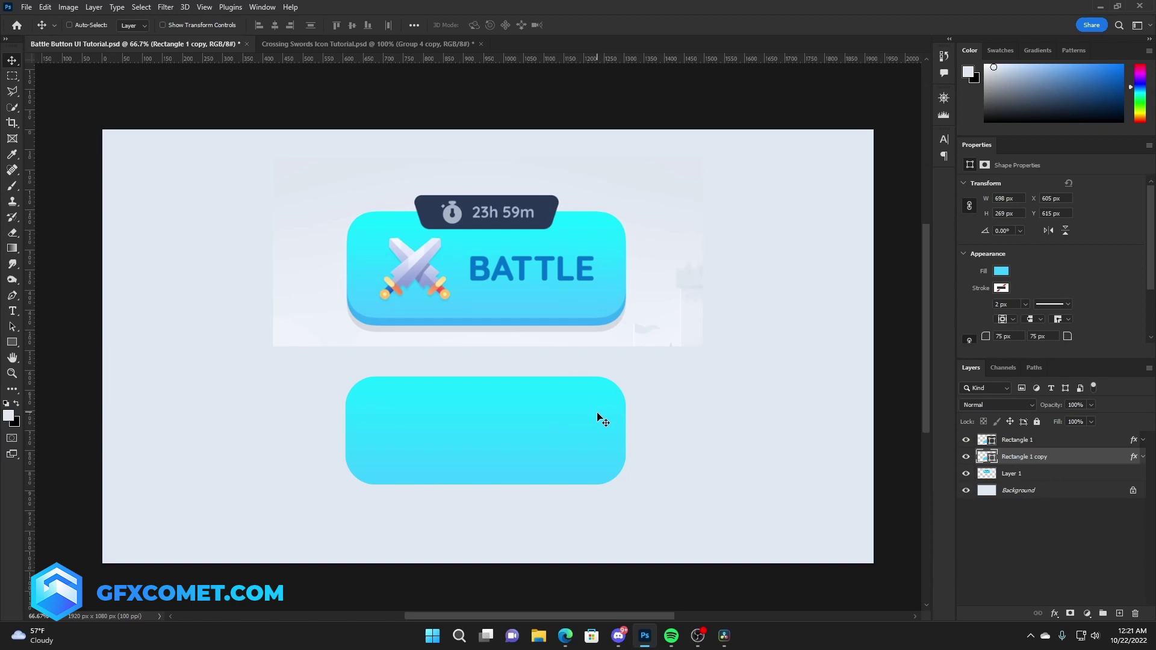
drag(597, 413, 602, 424)
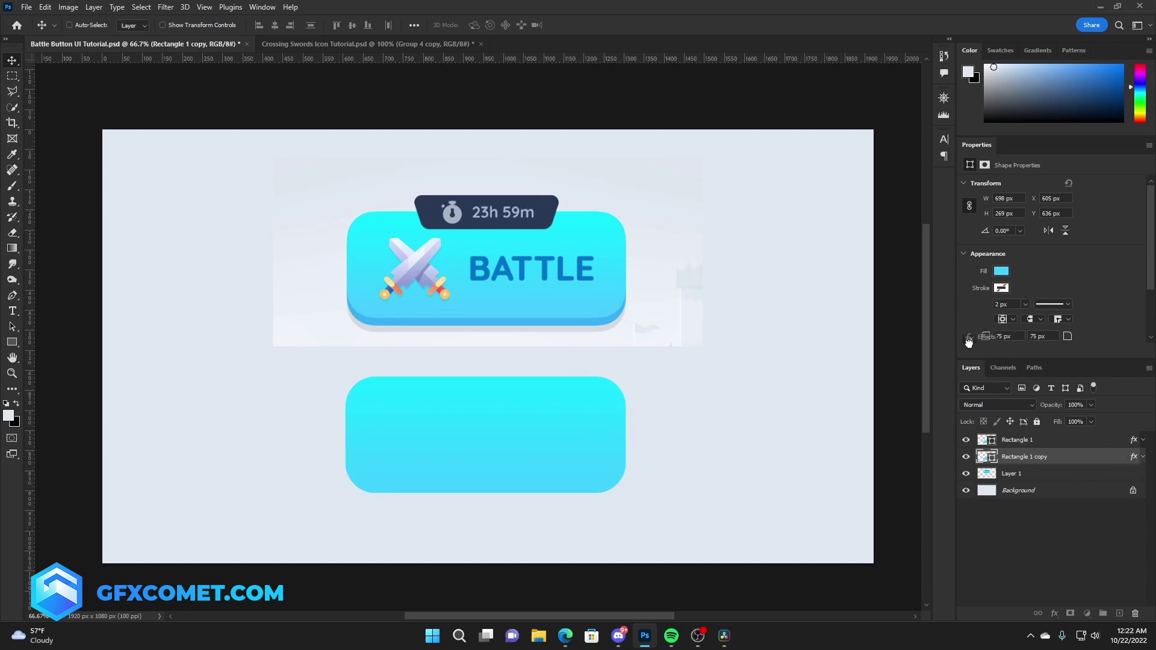
drag(969, 343, 1135, 613)
mouse_move(609, 425)
mouse_down()
mouse_move(612, 463)
mouse_move(616, 437)
mouse_up()
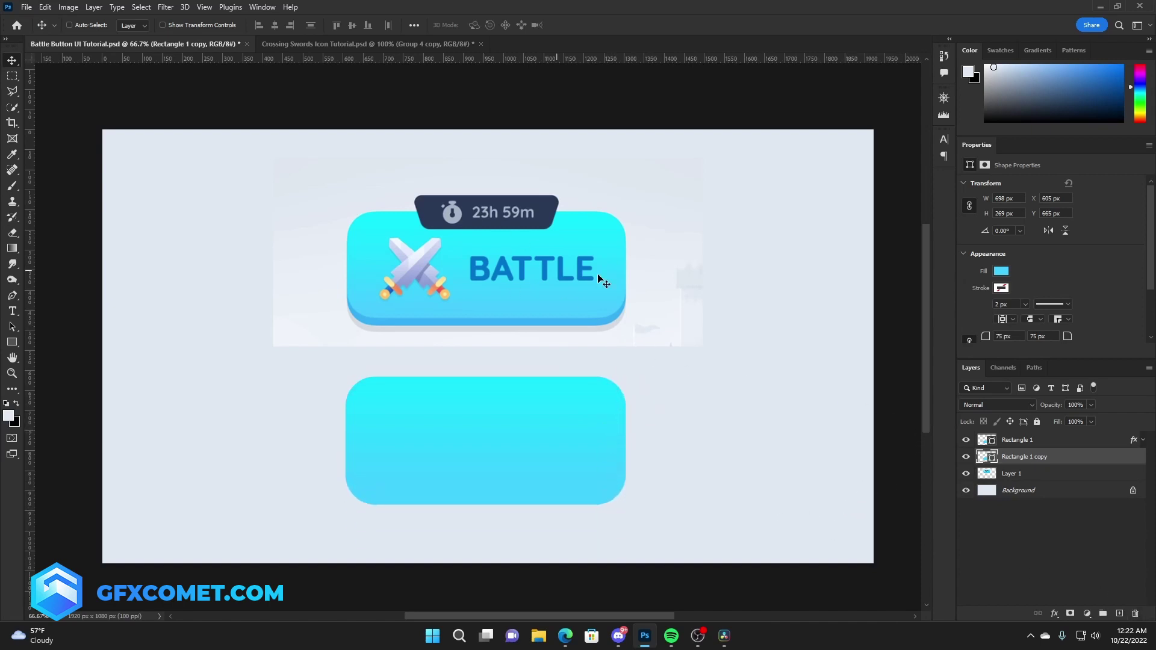
Fill Rectangle 1 copy with sampled dark blue 37b0f7, set it at Y 636 px, and save
double_click(988, 457)
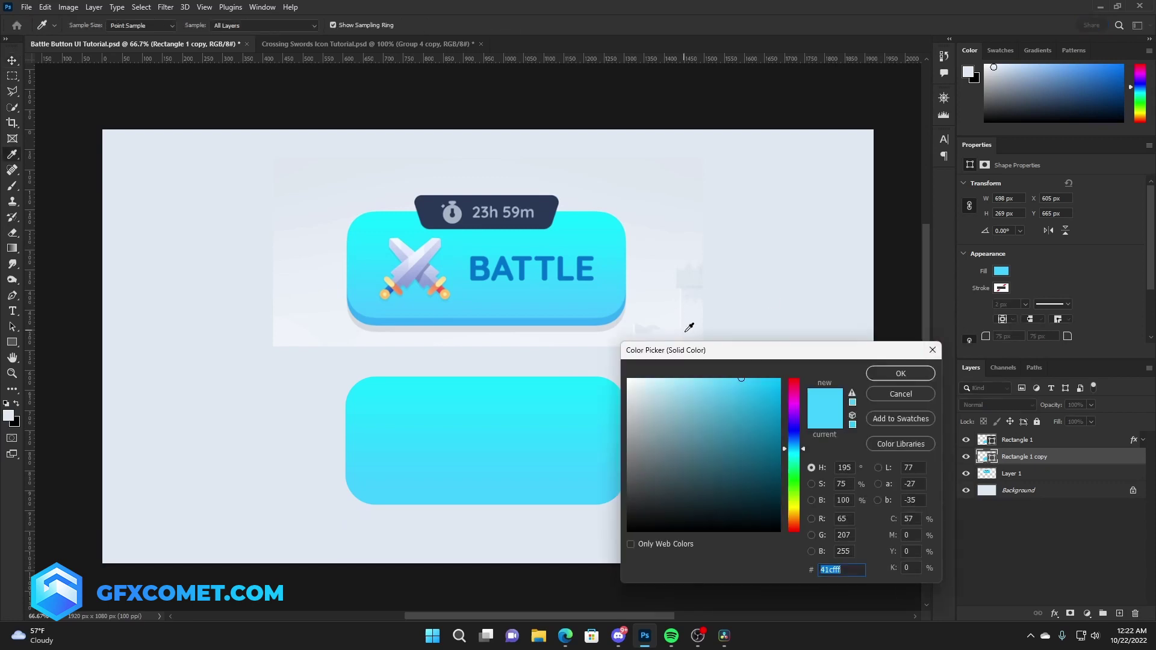
click(599, 321)
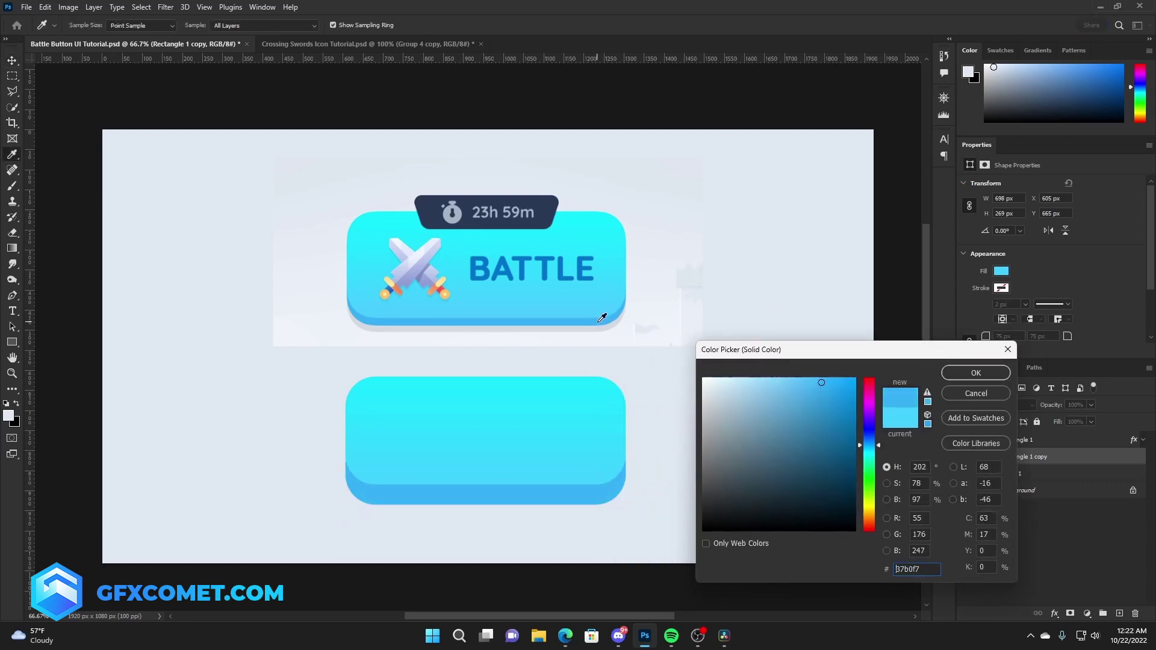
click(959, 375)
drag(617, 472, 618, 456)
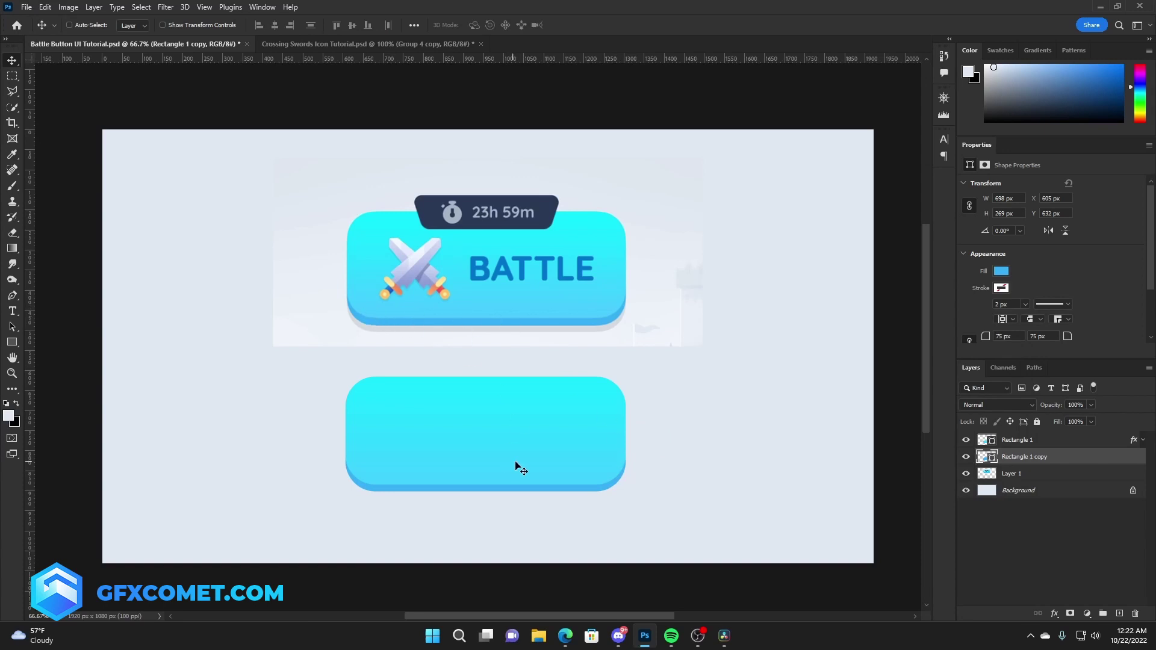
key(Down)
key(Down)
key(Down)
key(ctrl+s)
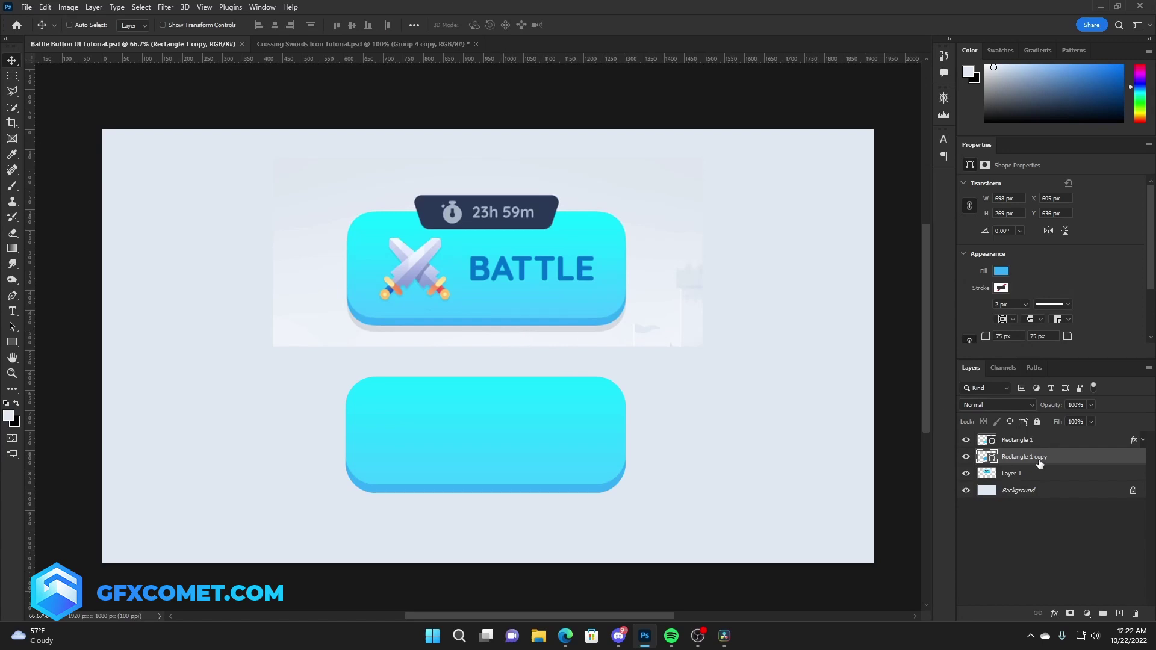
Duplicate the base as a black 000000 shadow at 10% opacity, offset slightly below it
alt+drag(1038, 460, 1038, 476)
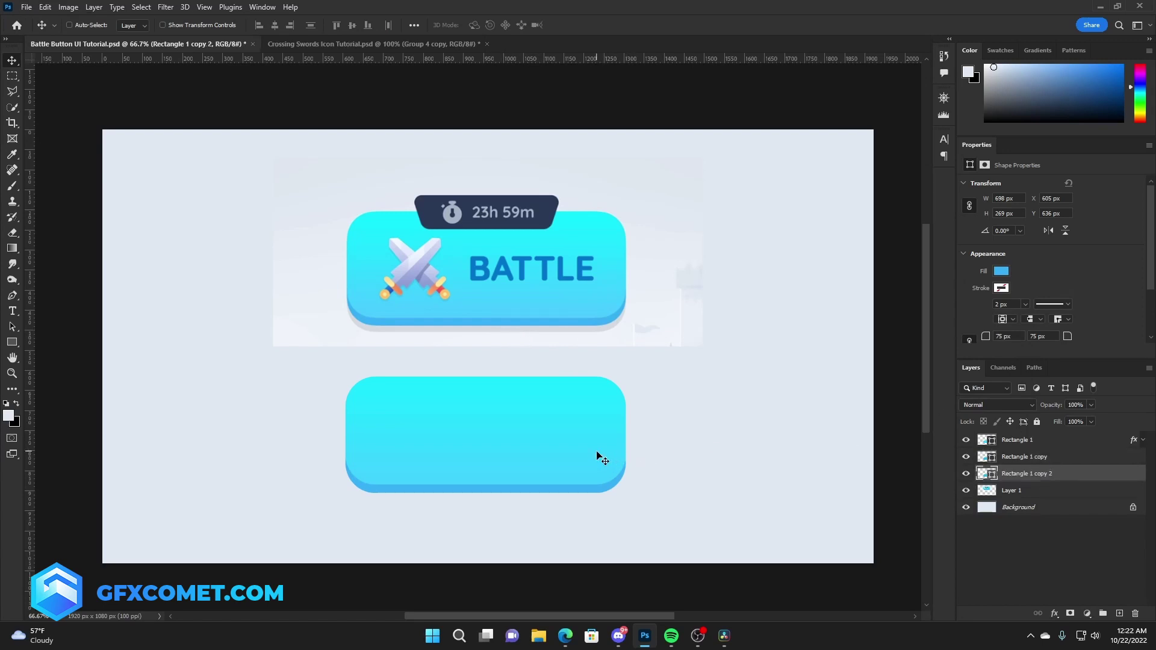
drag(602, 460, 603, 468)
double_click(986, 475)
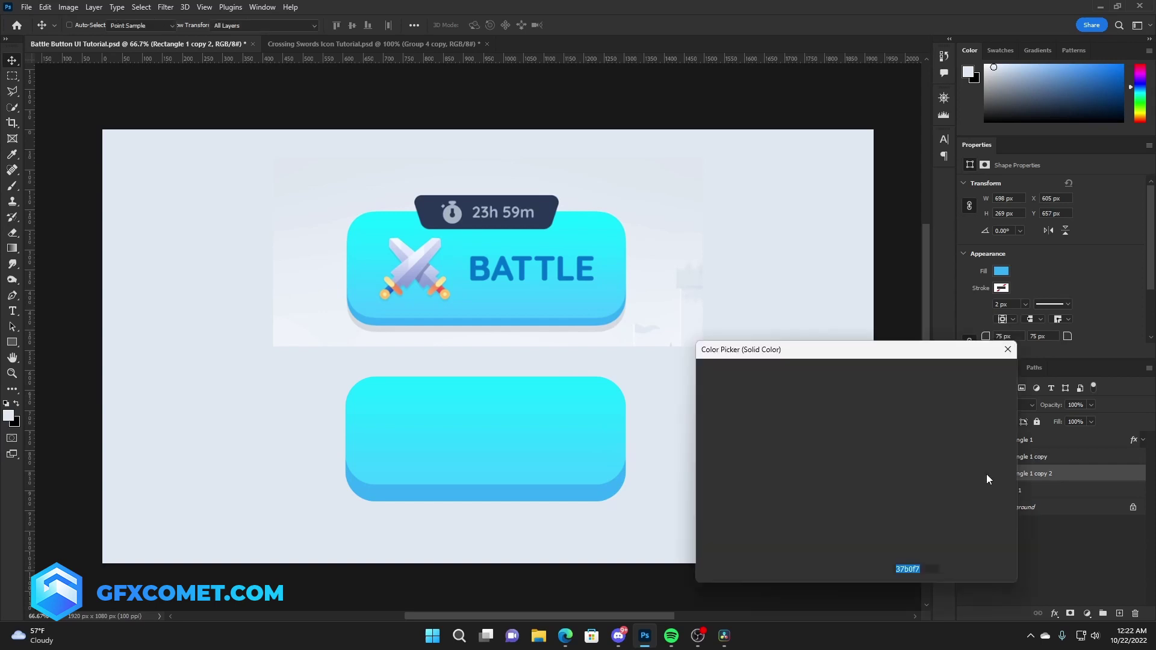
text(000000)
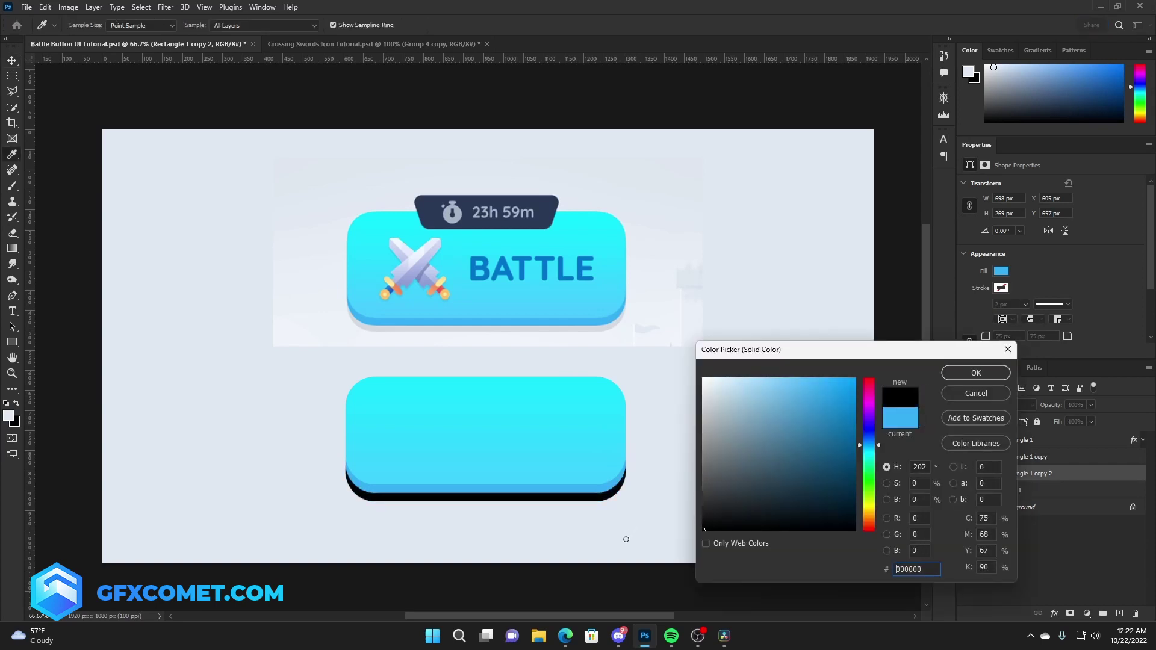
click(976, 374)
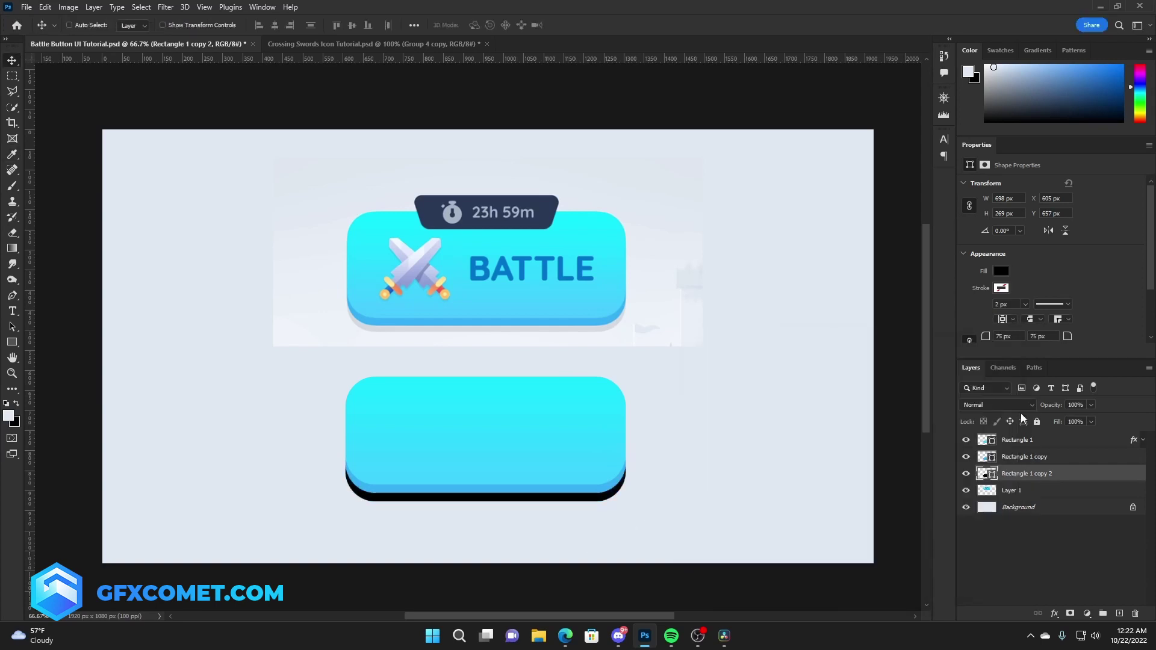
click(1076, 405)
text(10)
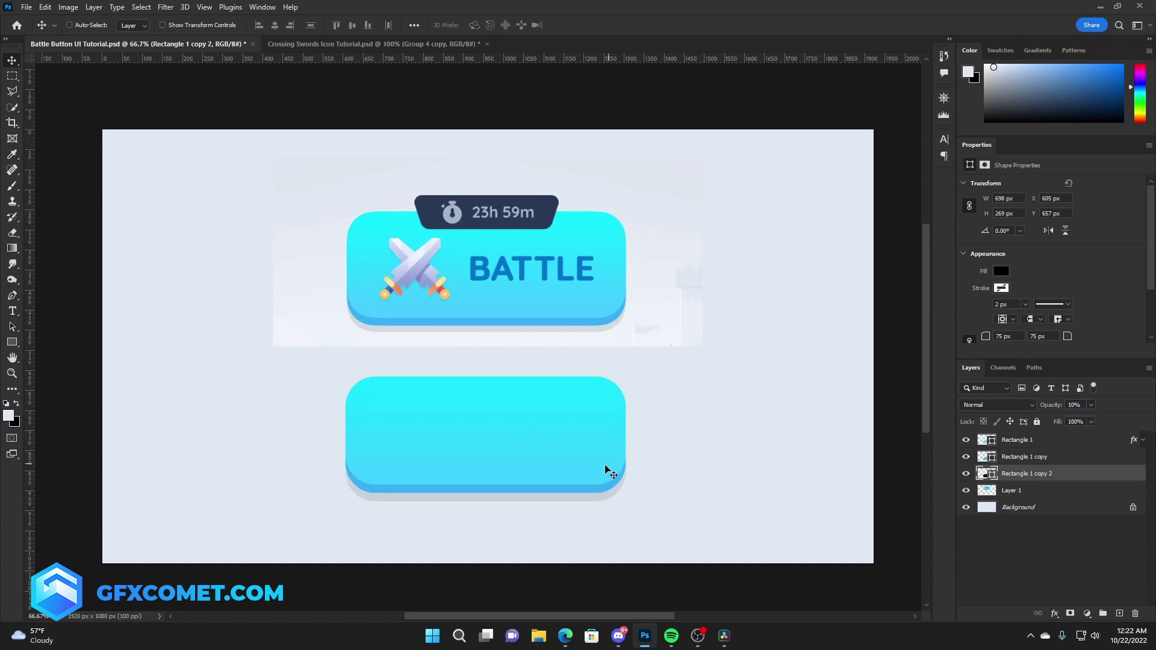
drag(549, 473, 588, 470)
Save the document and add an empty Layer 2 above Rectangle 1
key(ctrl+s)
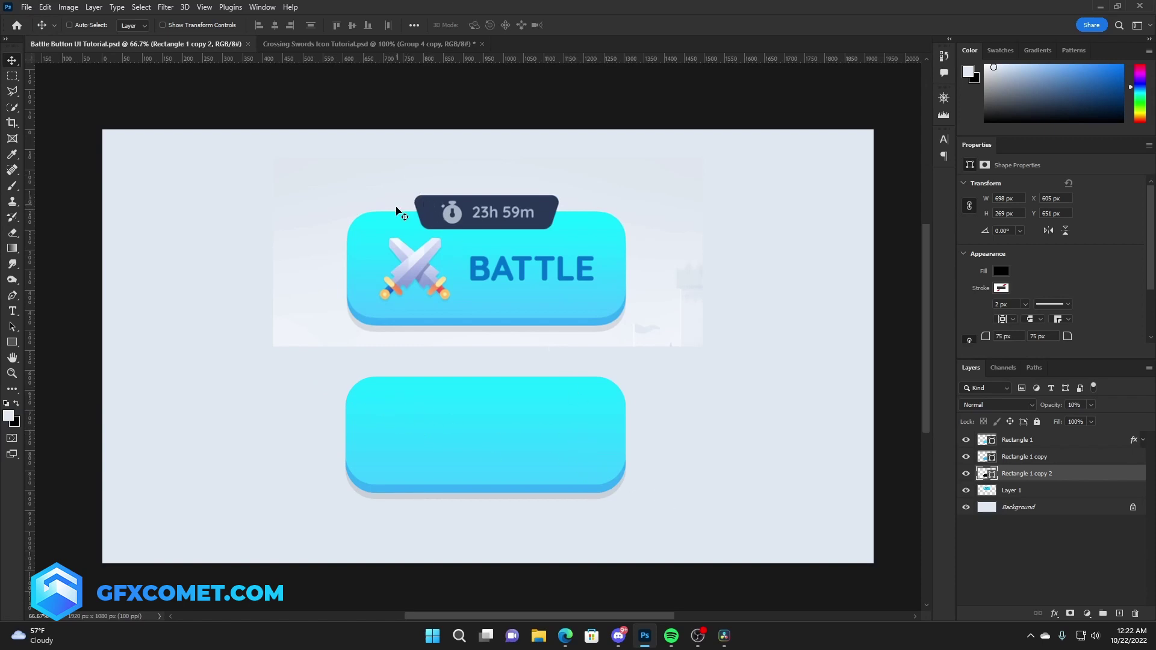
click(1050, 443)
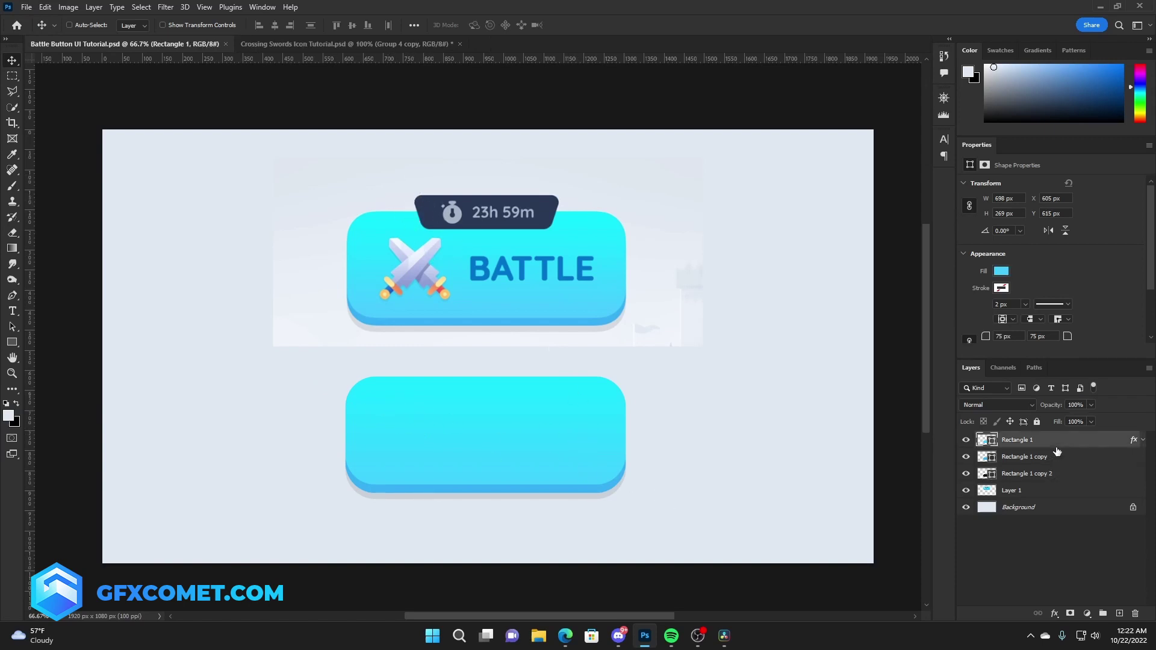
click(1120, 614)
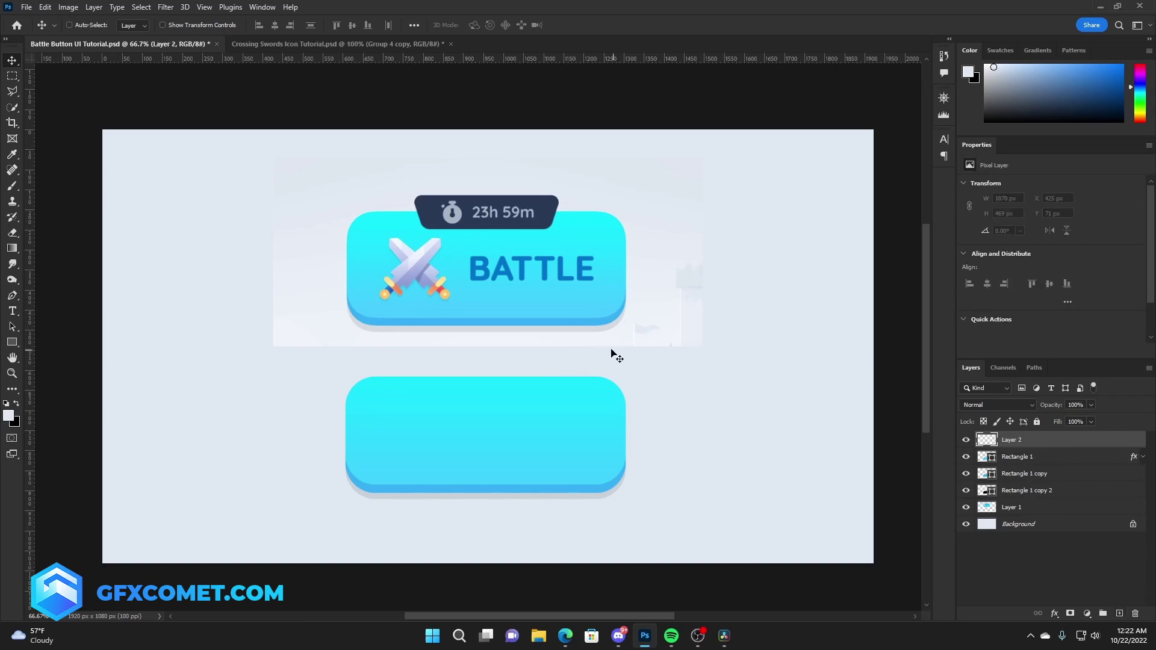
Draw a 20 px rounded rectangle over the timer badge and fill it with sampled dark navy
click(8, 347)
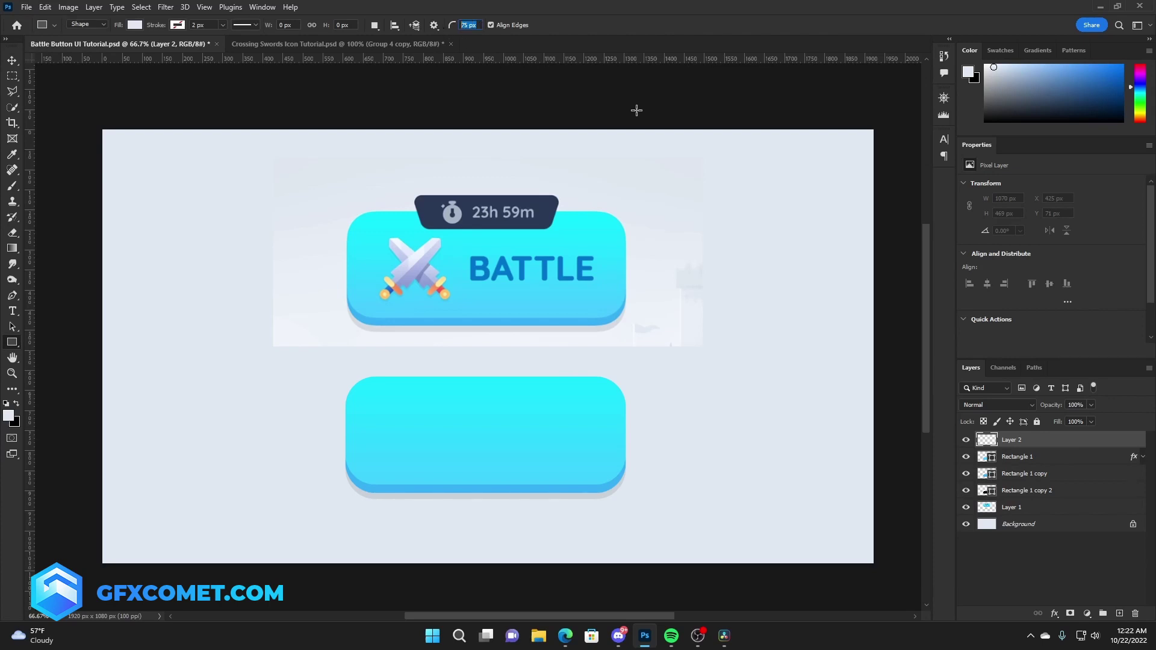
text(20)
key(Return)
drag(417, 197, 743, 227)
key(v)
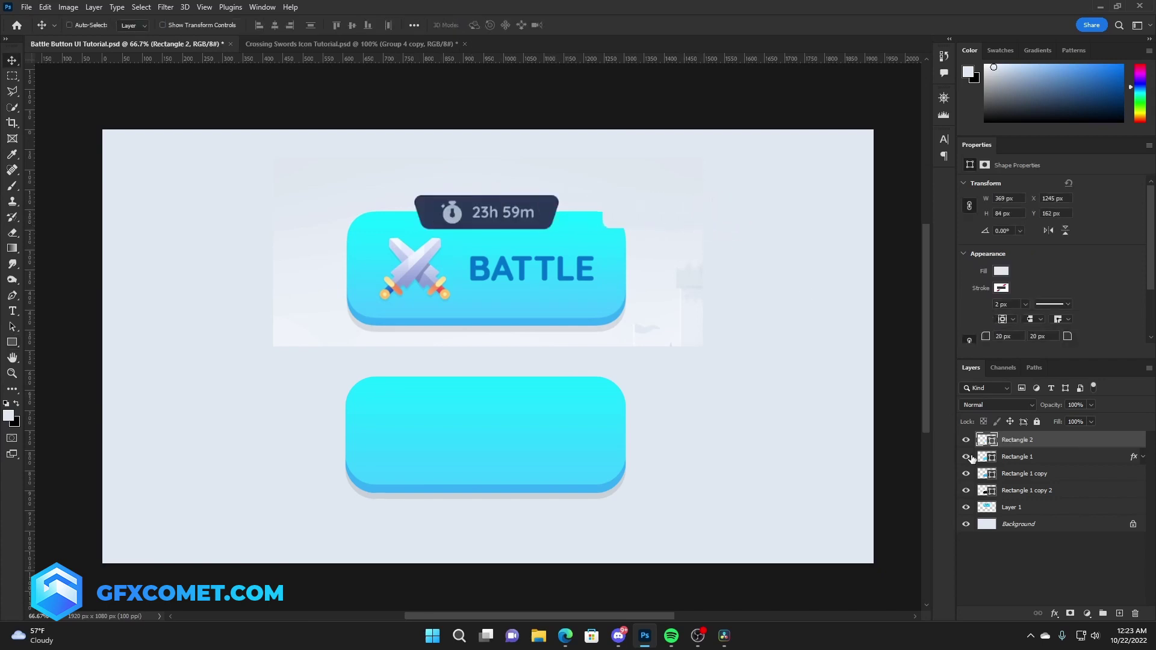
double_click(987, 440)
click(543, 204)
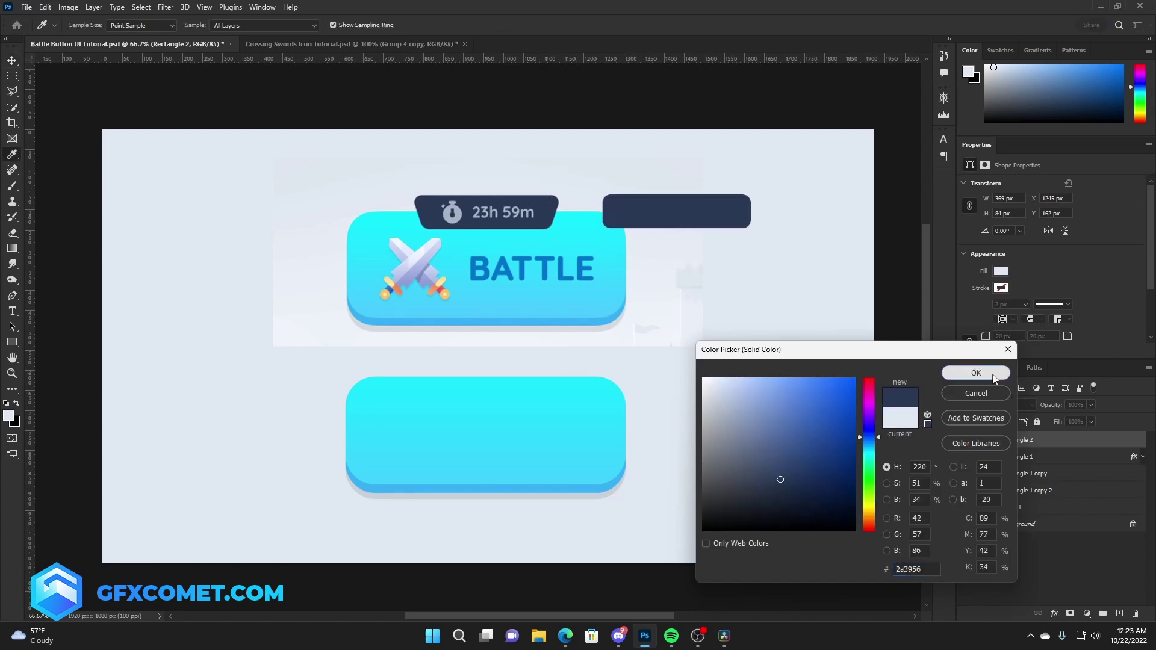
click(976, 373)
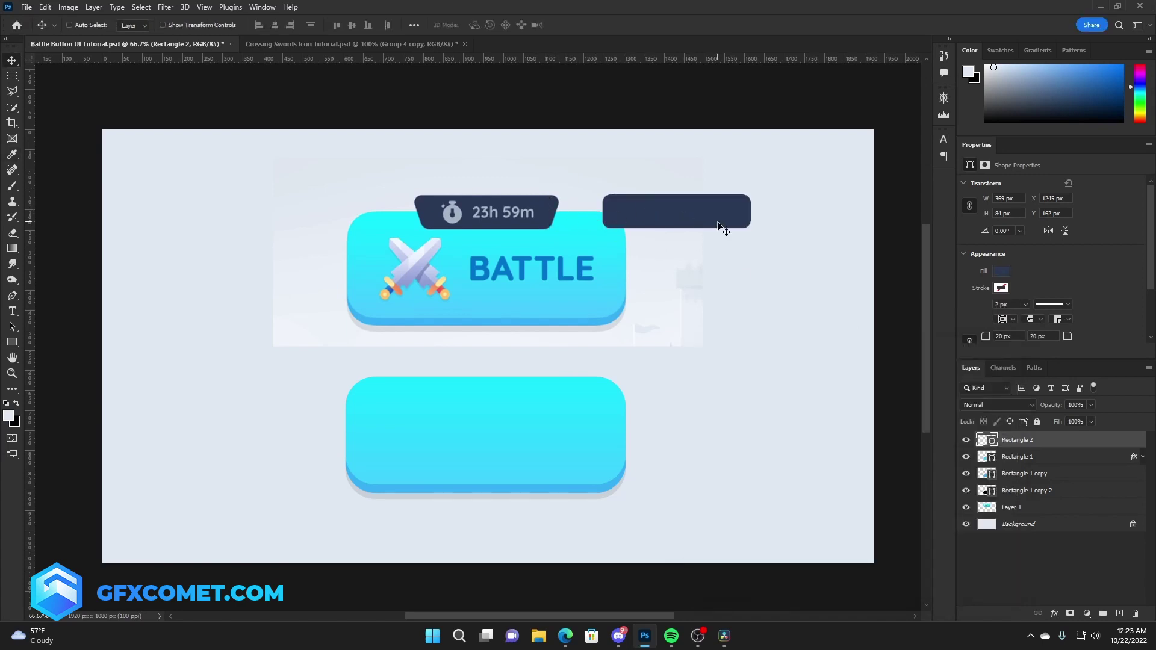
Taper the navy rectangle into a trapezoid with Perspective and move it onto the lower button's top
key(ctrl)
key(ctrl+t)
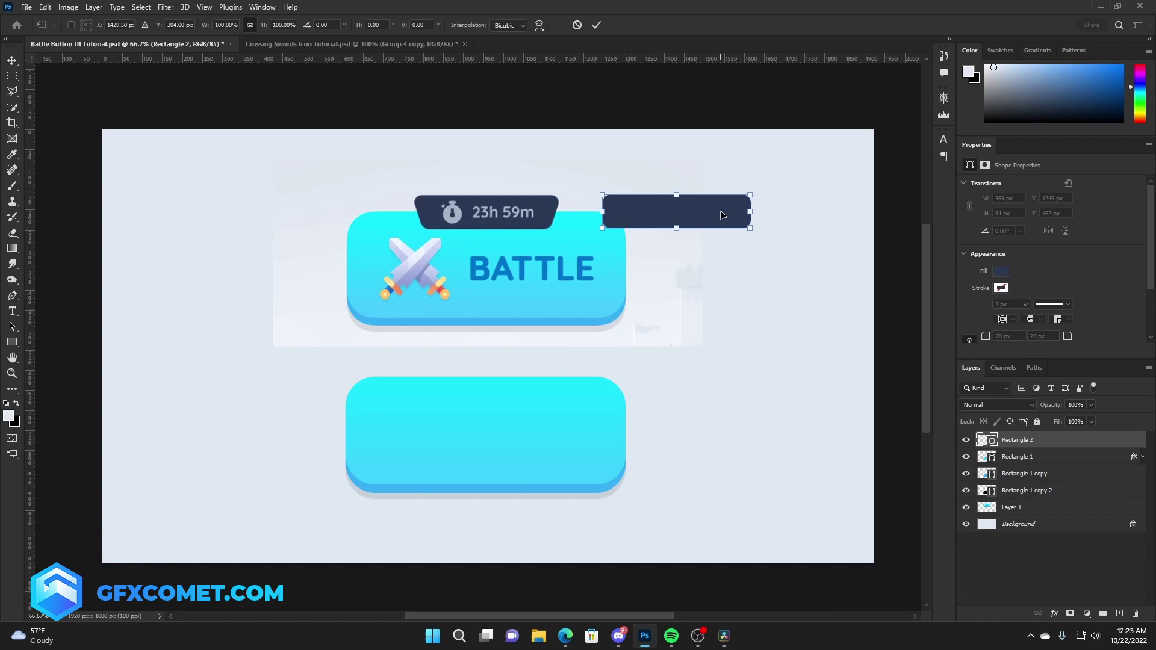
right_click(722, 215)
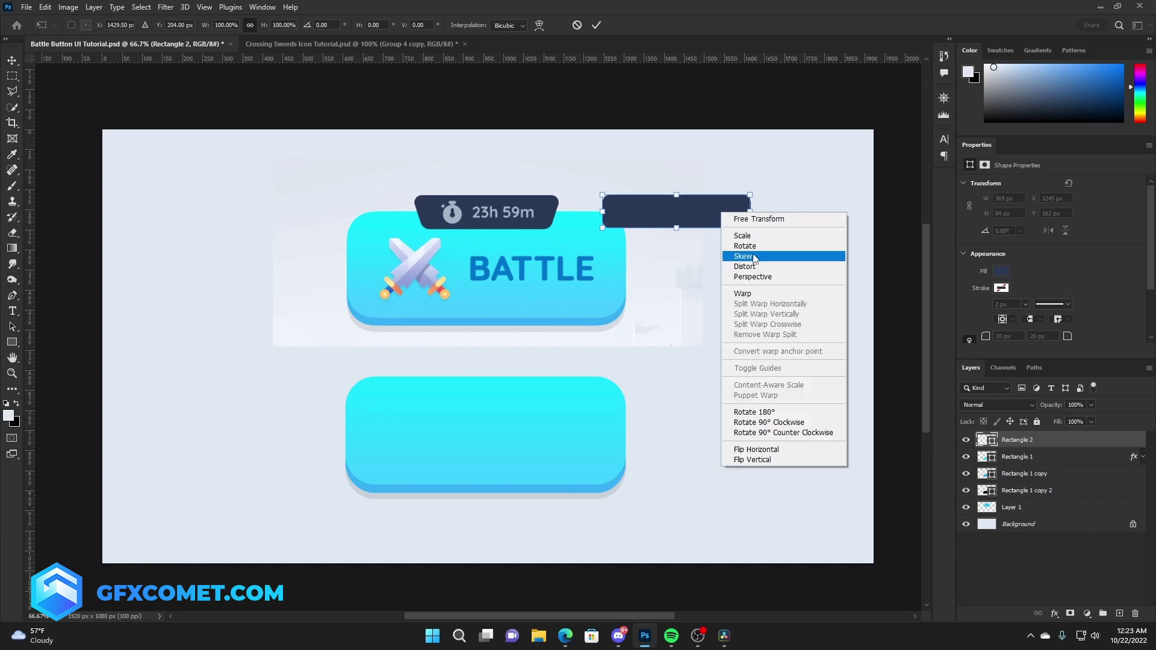
click(753, 277)
drag(750, 200, 560, 207)
key(Return)
drag(549, 207, 730, 216)
key(ctrl+t)
key(Return)
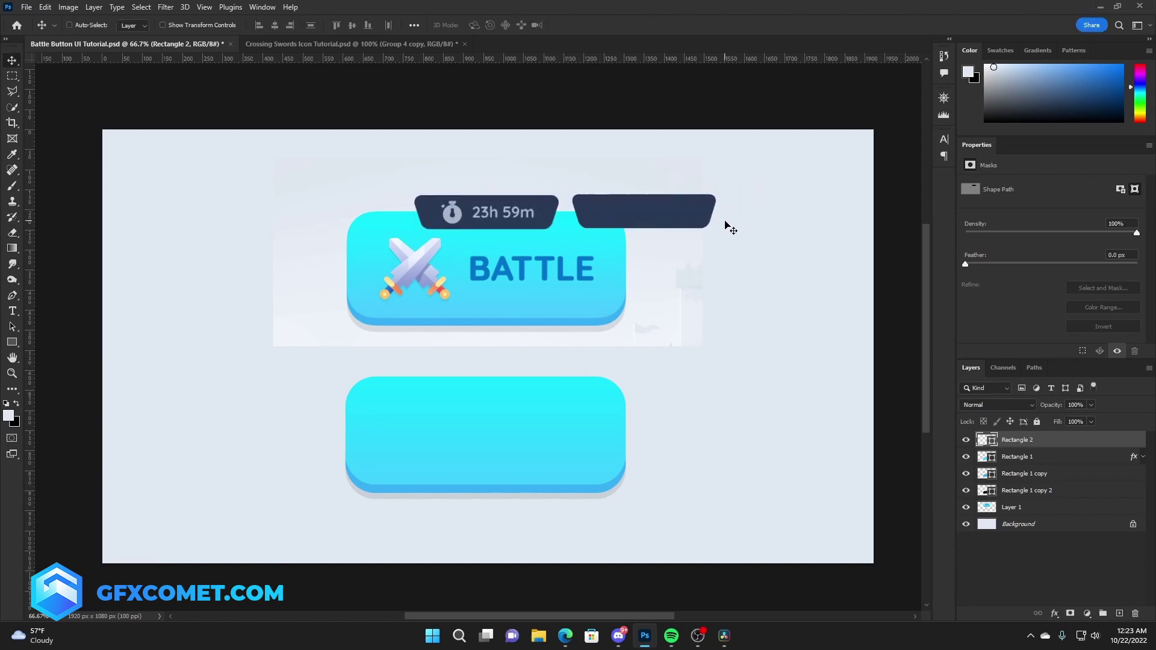
drag(655, 232, 499, 399)
key(t)
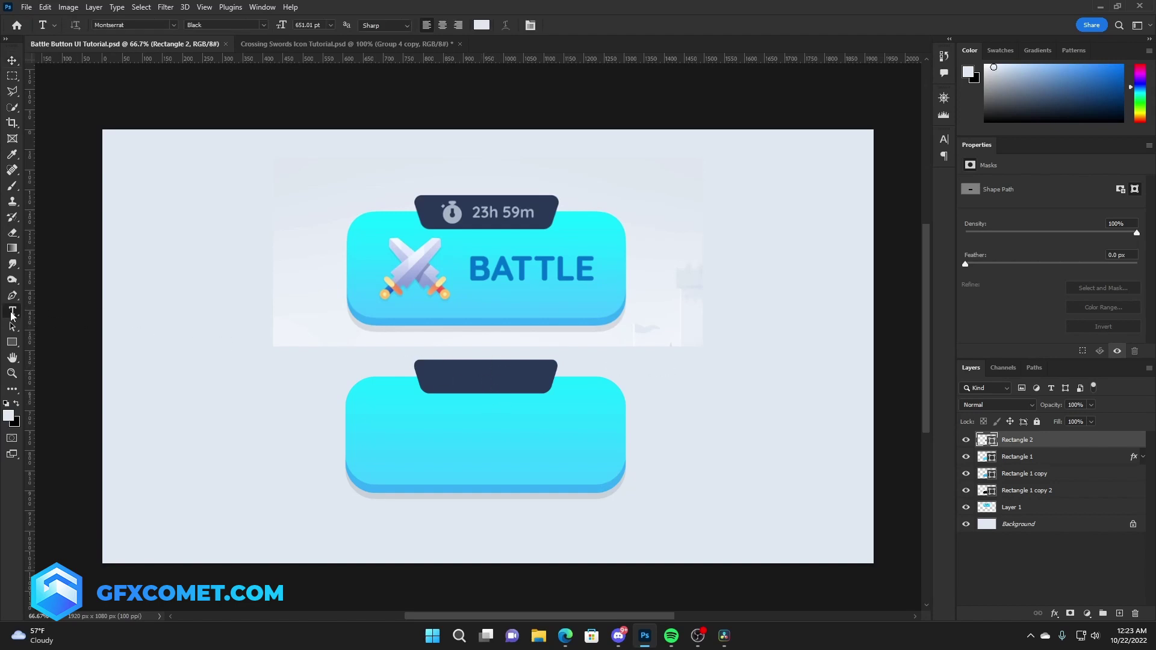
Type '23h 59m' at 20 pt on the dark tab
click(468, 390)
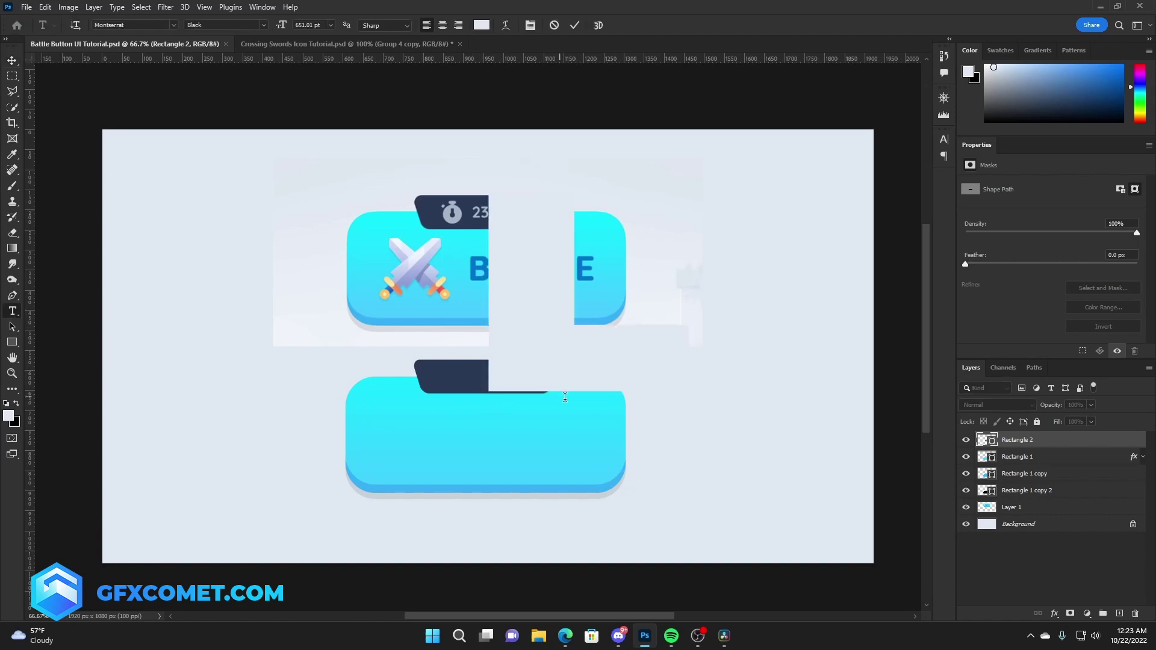
click(309, 25)
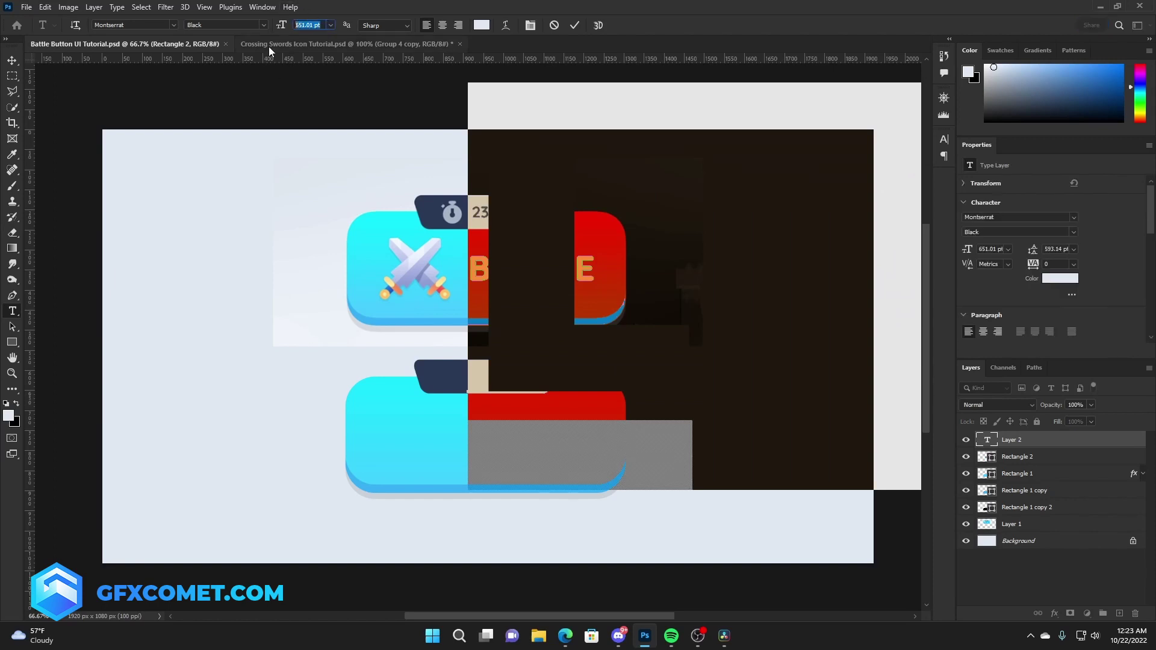
text(20)
key(Return)
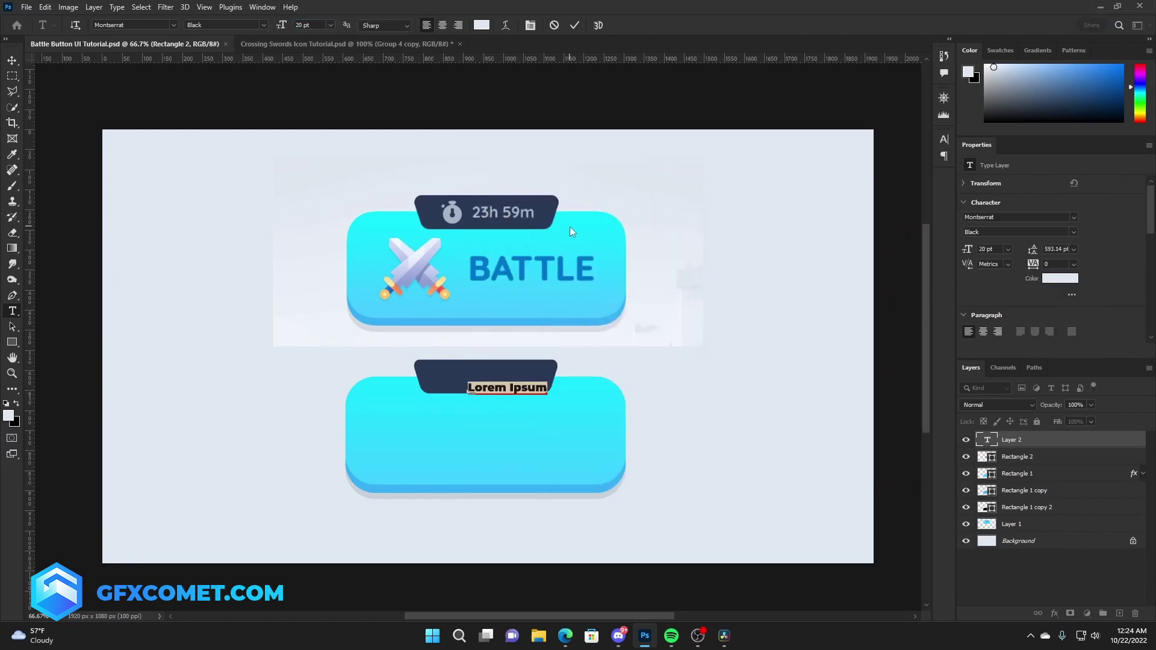
key(BackSpace)
text(23h)
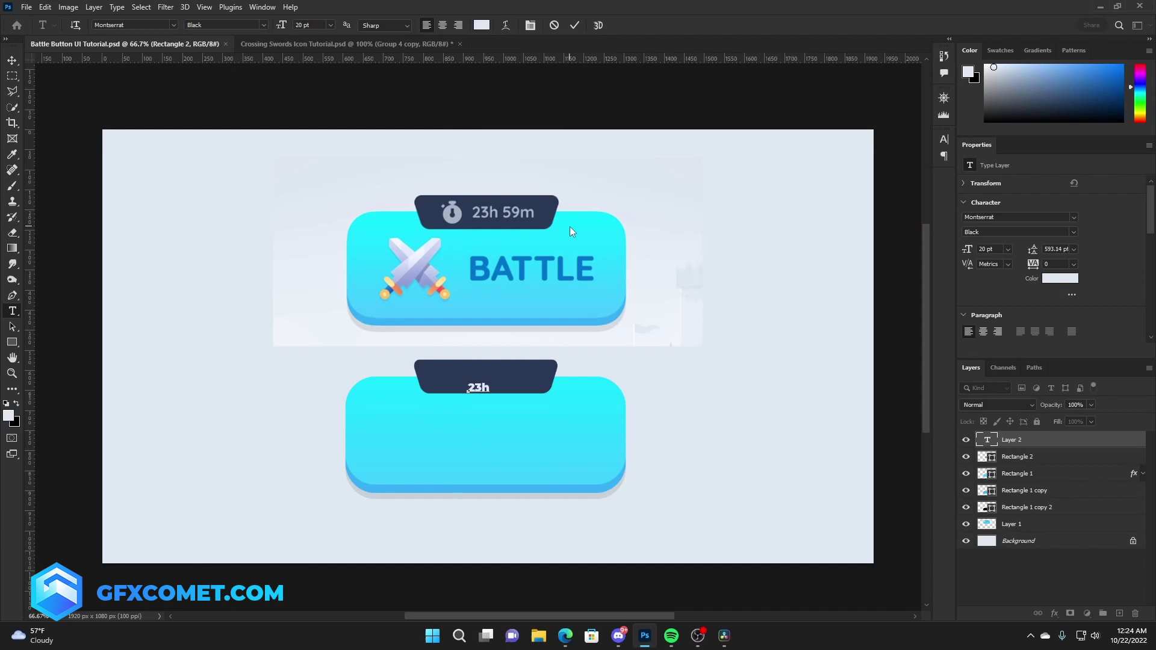
text( 59m)
Make the timer text Montserrat Bold, scale it to about 24.46 pt, and nudge it up
key(ctrl+a)
click(263, 25)
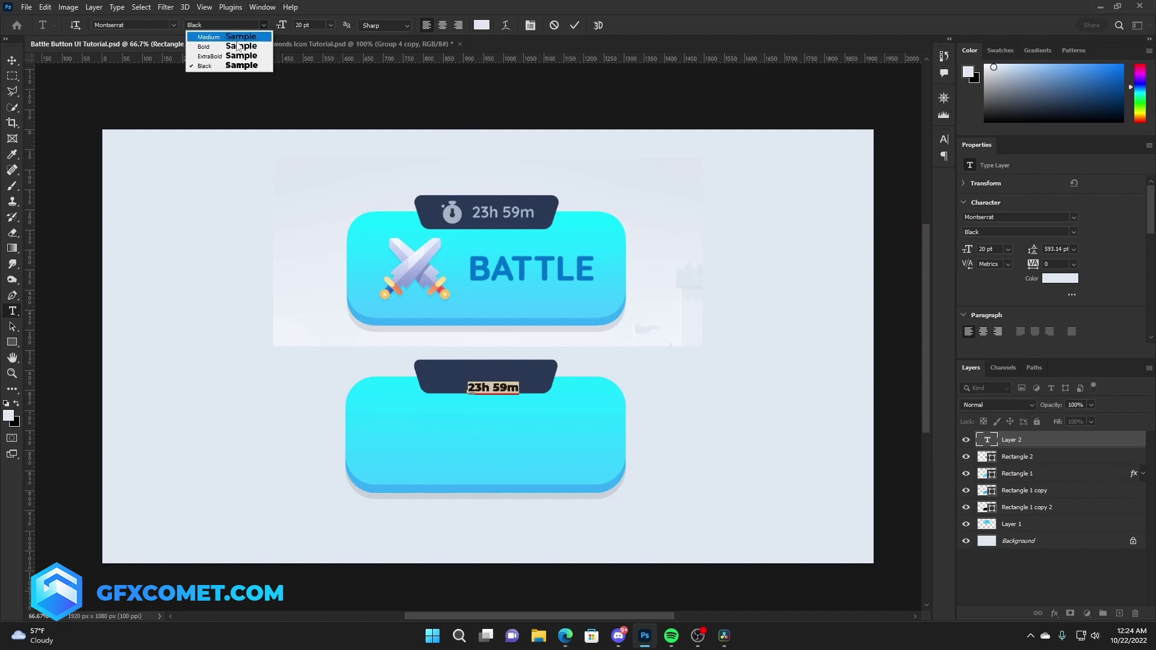
click(238, 46)
key(ctrl+Return)
key(v)
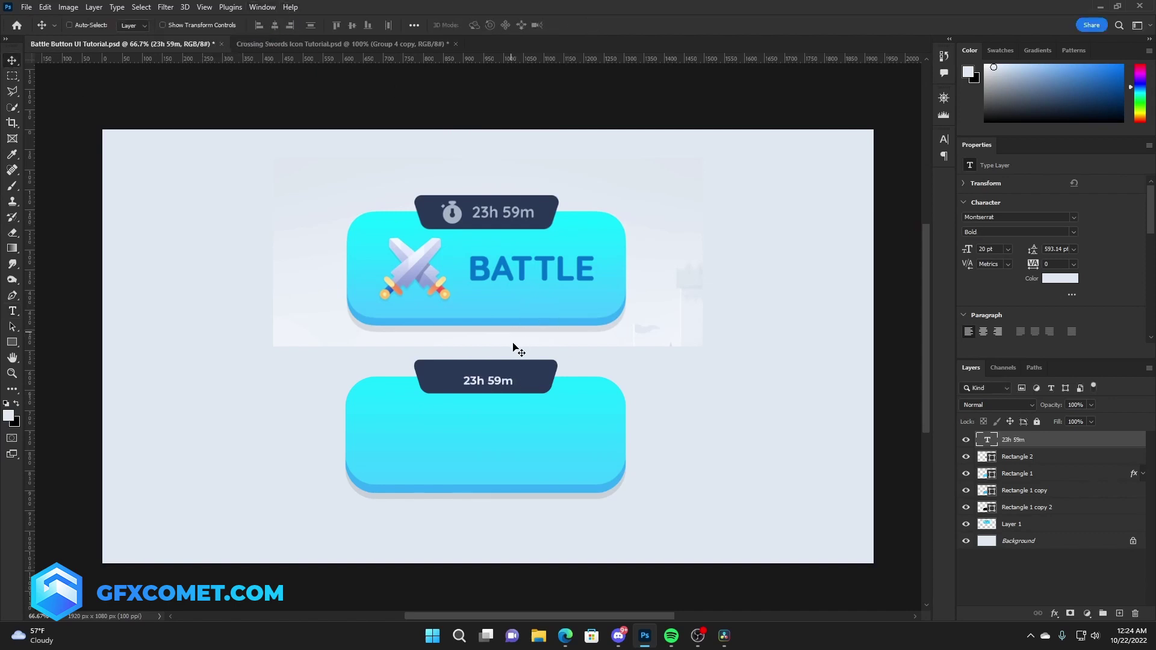
key(ctrl+t)
drag(515, 374, 520, 371)
key(shift+Up)
key(Return)
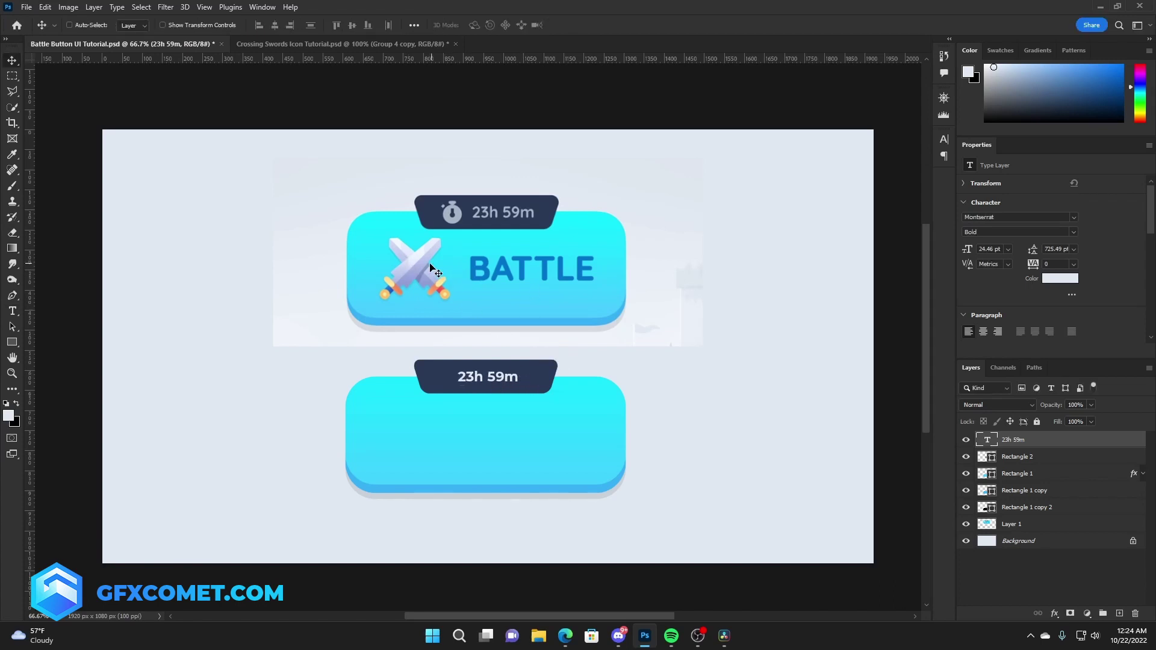
Drag both swords layers from the Crossing Swords document into the button document
click(277, 43)
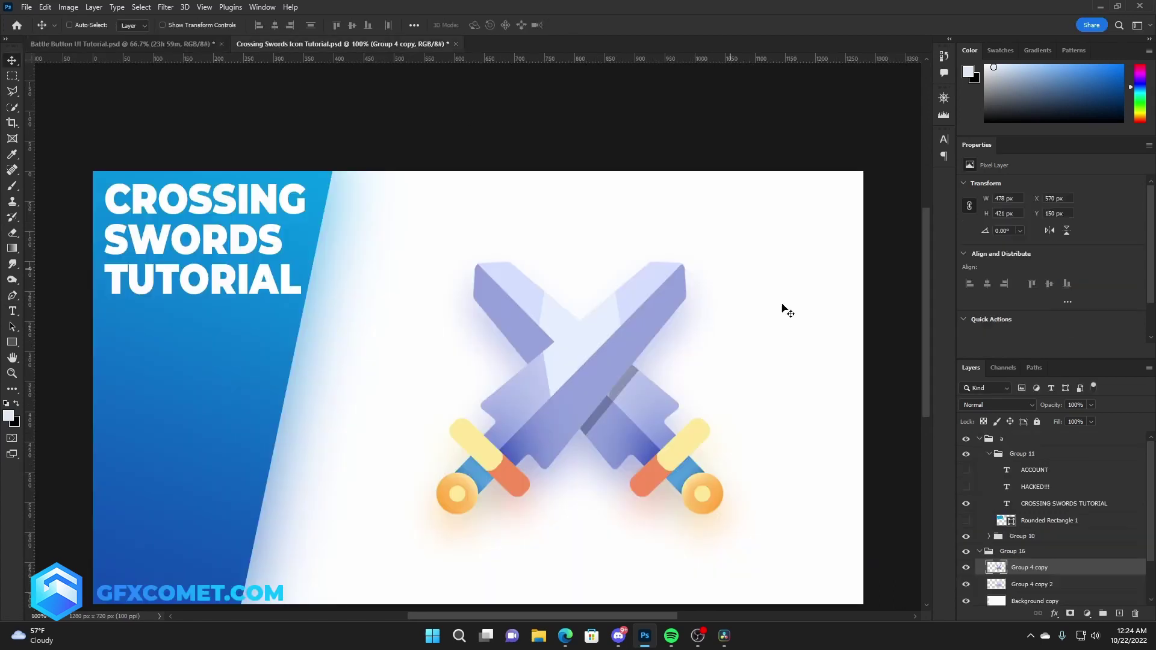
scroll(990, 531, down, 2)
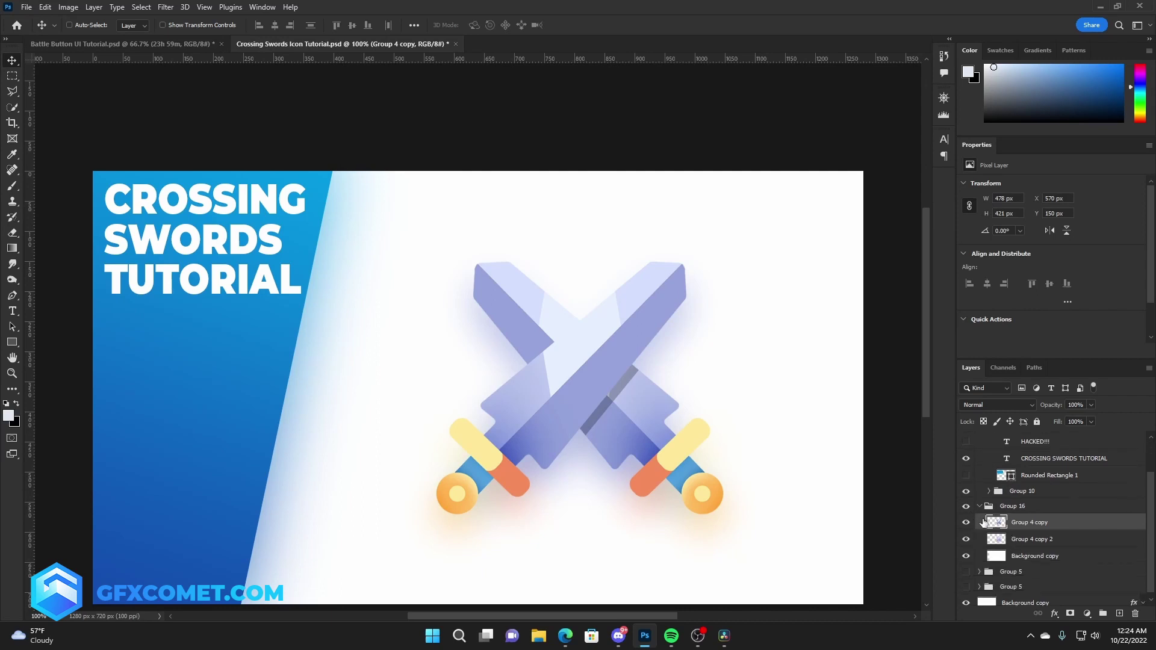
shift+click(1031, 544)
drag(620, 395, 448, 421)
key(ctrl+e)
Scale down the swords icon and position it on the left of the lower button
key(ctrl+t)
key(Return)
drag(459, 480, 460, 453)
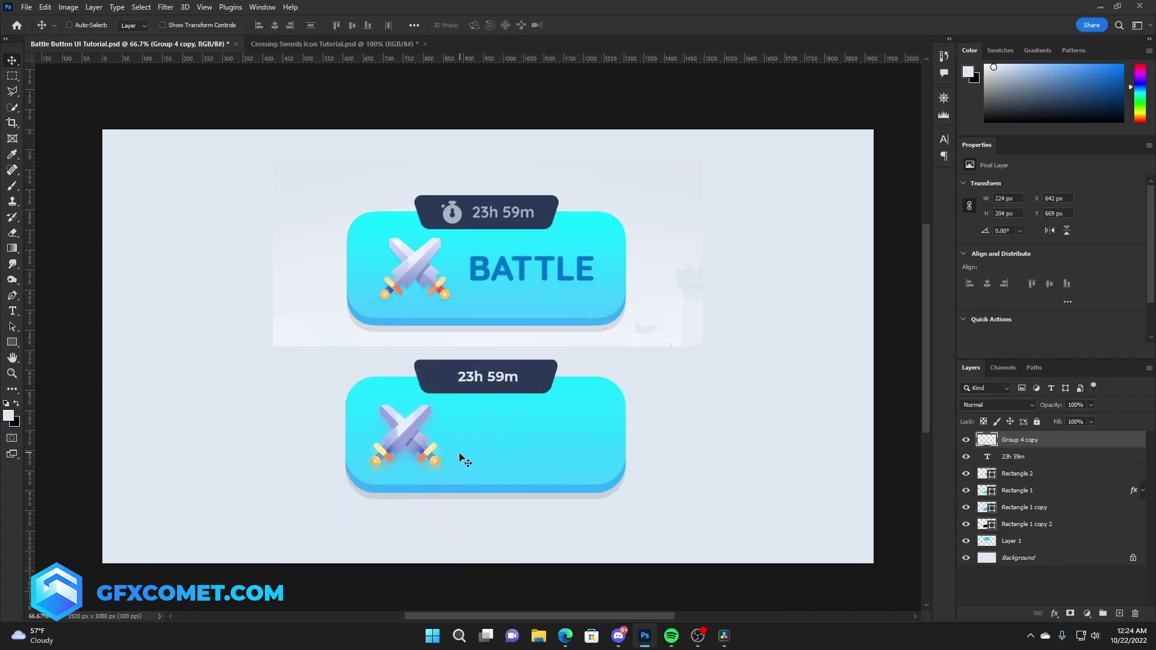
key(ctrl+t)
drag(448, 400, 446, 403)
key(Return)
Type BATTLE right of the swords in blue 0073cc
key(t)
click(497, 442)
text(BATTLE)
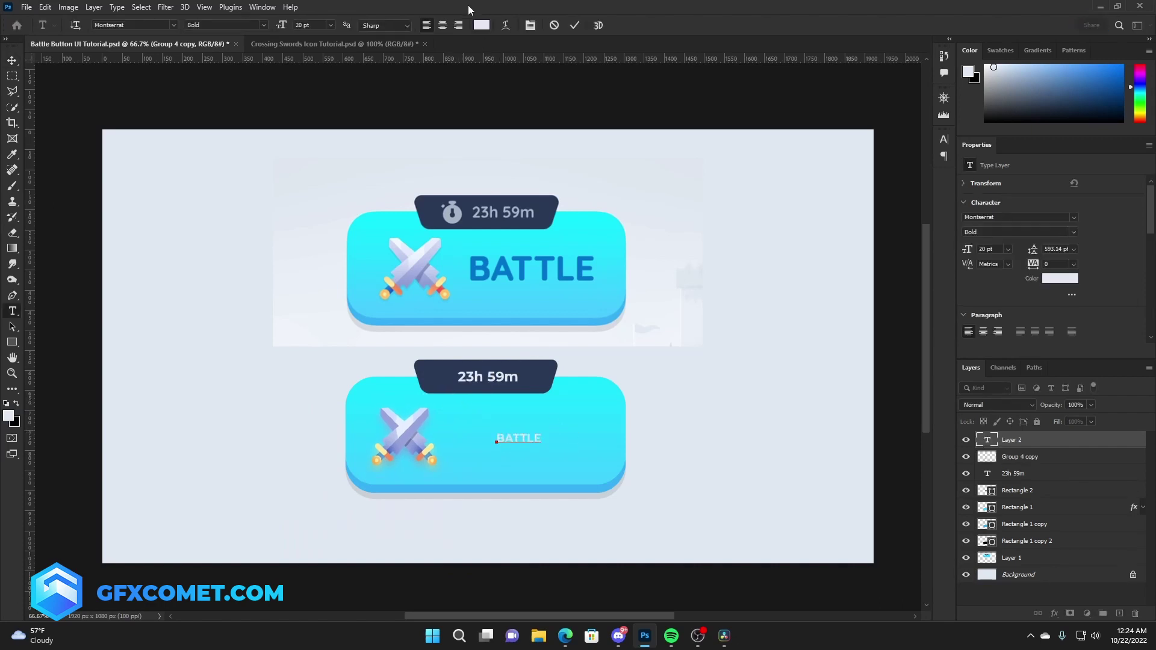
key(ctrl+a)
click(482, 24)
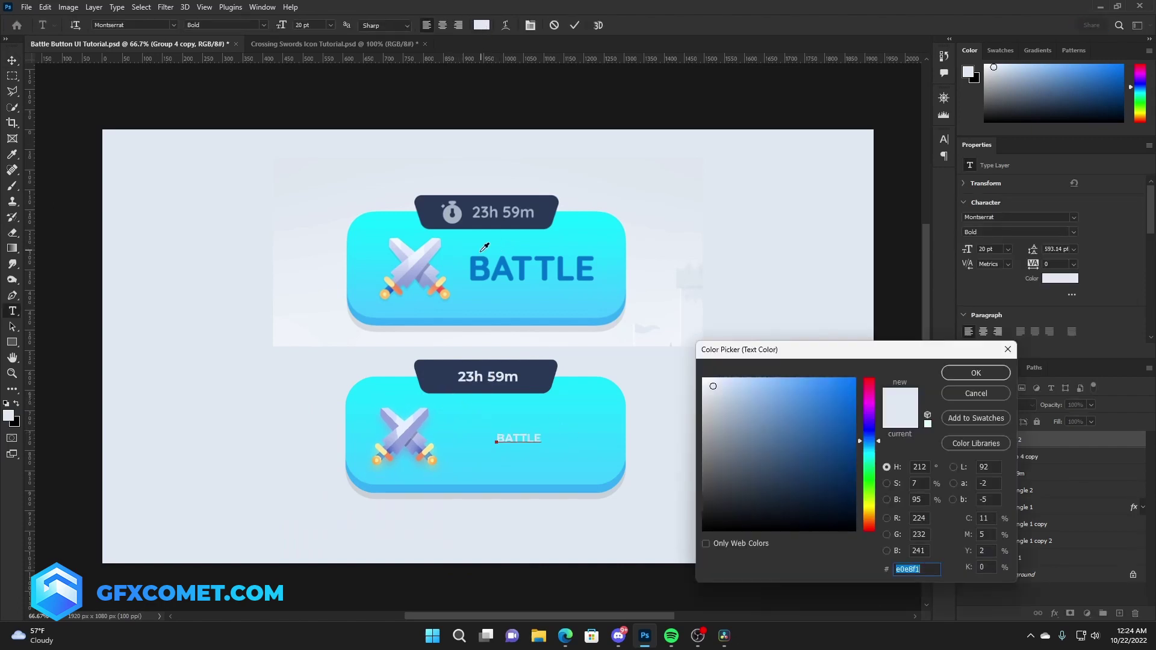
text(0073cc)
click(975, 373)
key(ctrl+Return)
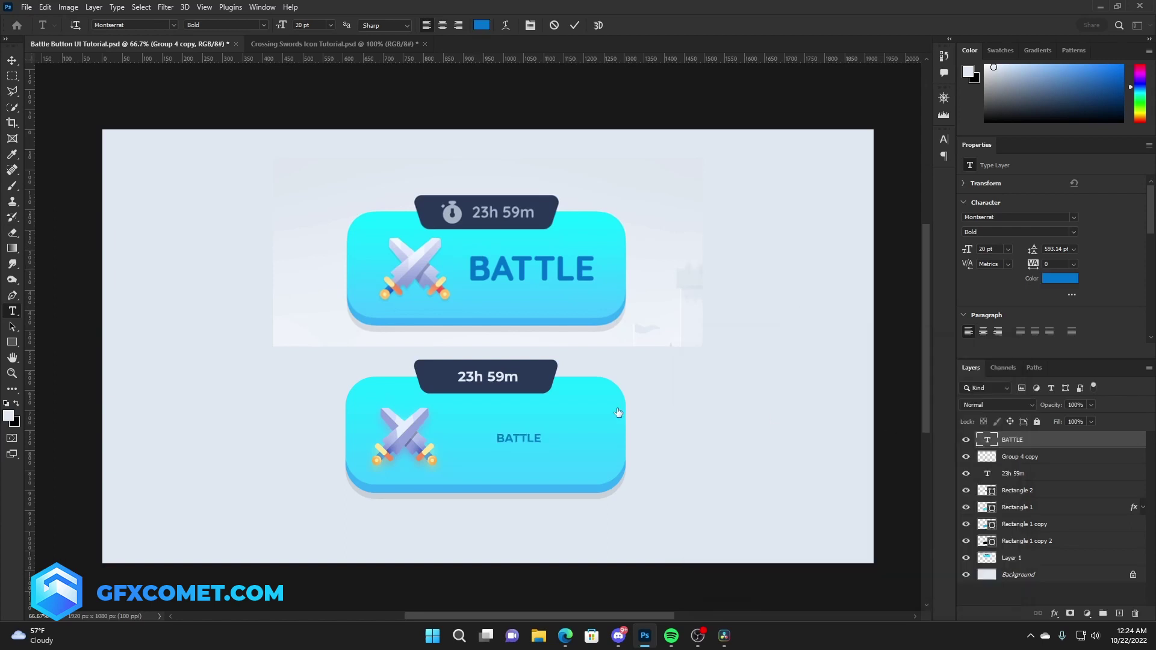
Enlarge the BATTLE text to about 57.41 pt and position it on the button
key(ctrl+t)
drag(542, 432, 601, 422)
drag(608, 464, 590, 430)
key(Return)
key(ctrl+t)
key(Return)
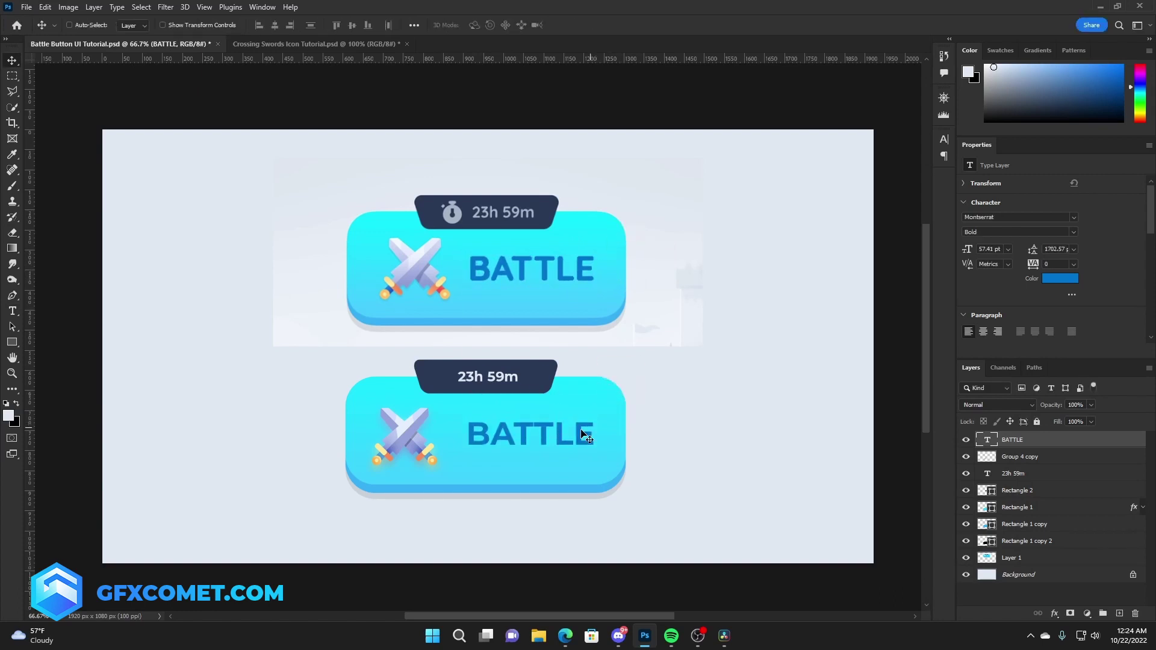
Change the BATTLE text's font style to Montserrat ExtraBold
double_click(572, 433)
key(ctrl+a)
click(265, 24)
click(238, 55)
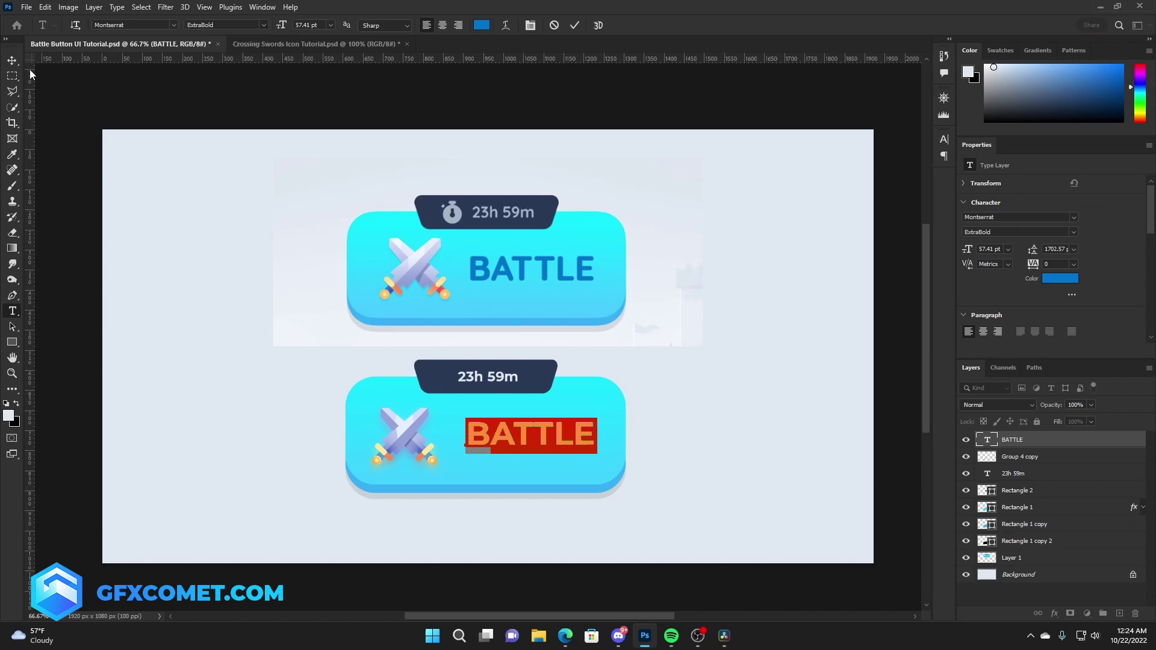
key(ctrl+Return)
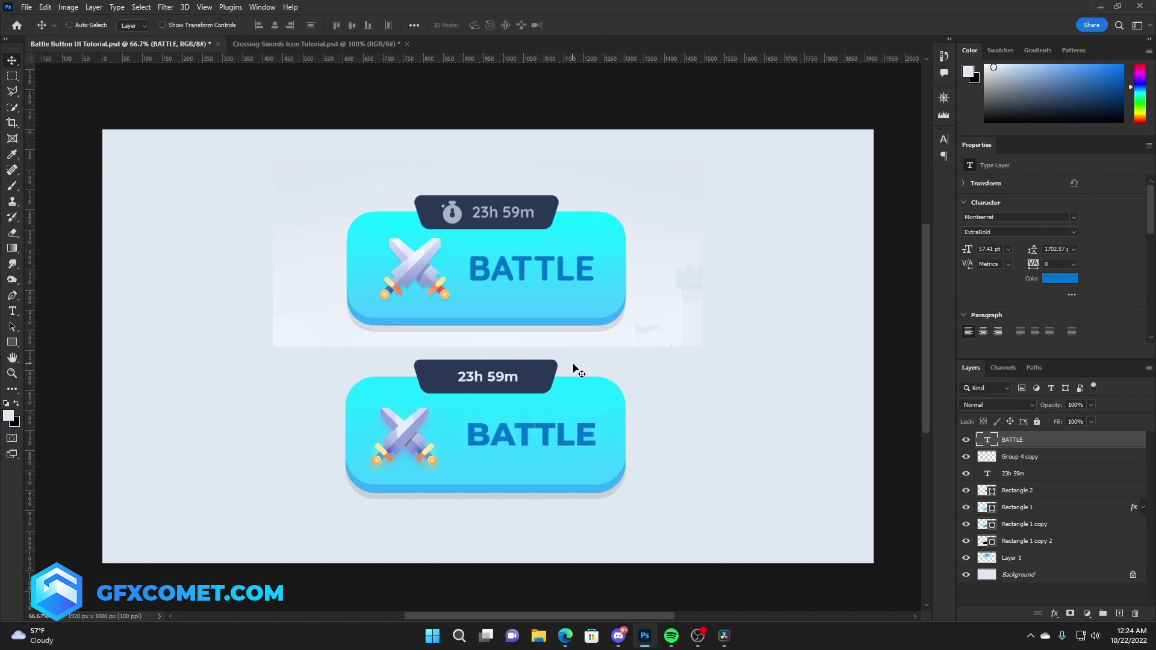
Save, hide the reference button on Layer 1, and group all the new button's layers
key(ctrl+s)
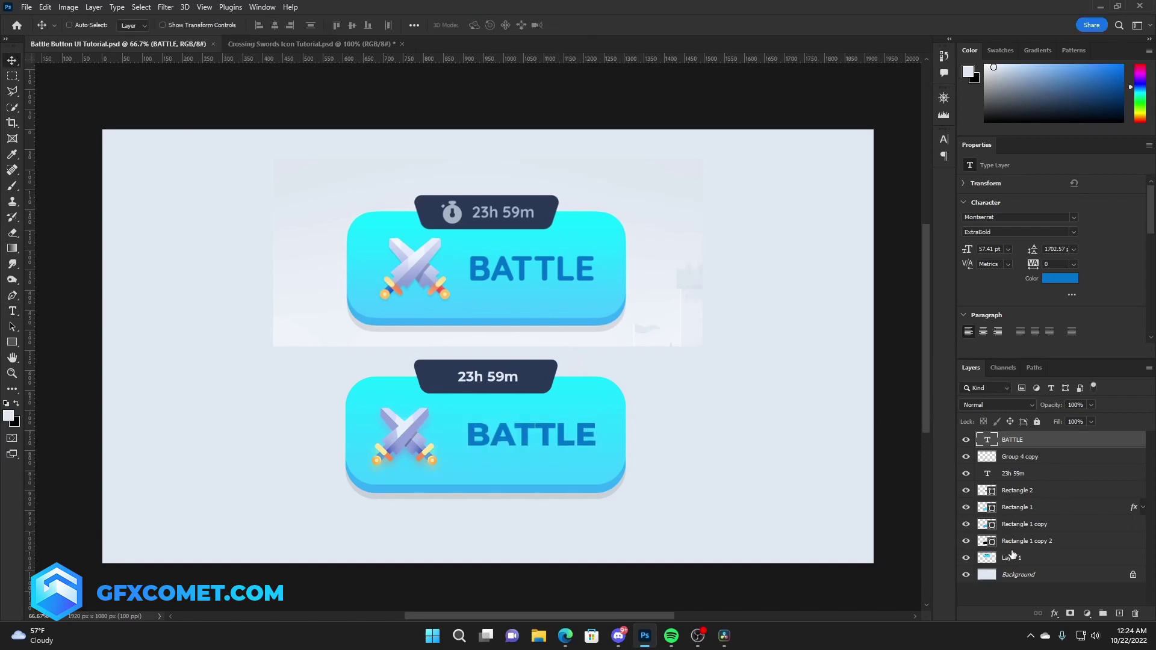
click(967, 558)
shift+click(1024, 540)
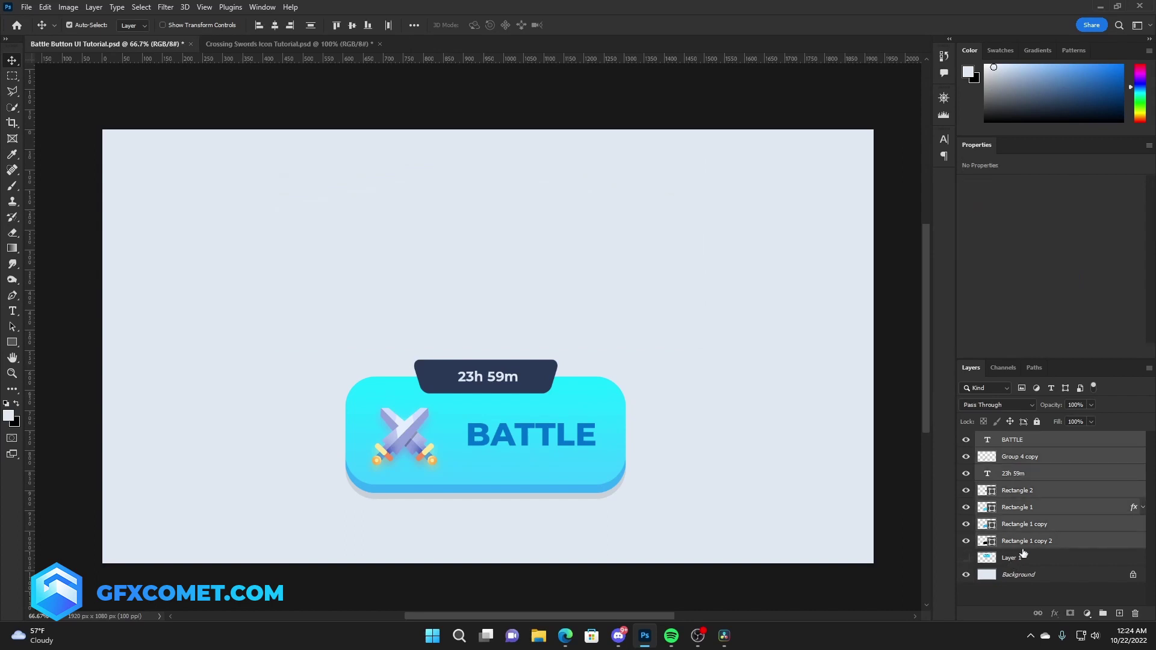
key(ctrl+g)
Move the button group up to the canvas centre, merge it into one layer and duplicate it
drag(581, 452, 580, 376)
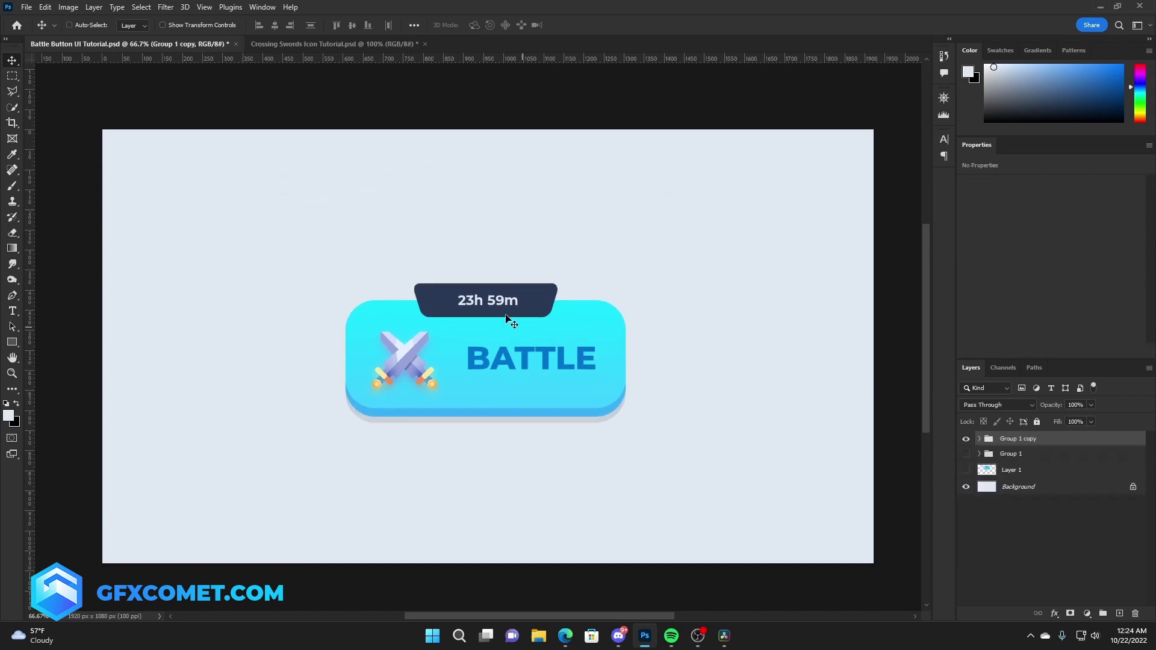
key(ctrl+e)
key(ctrl+j)
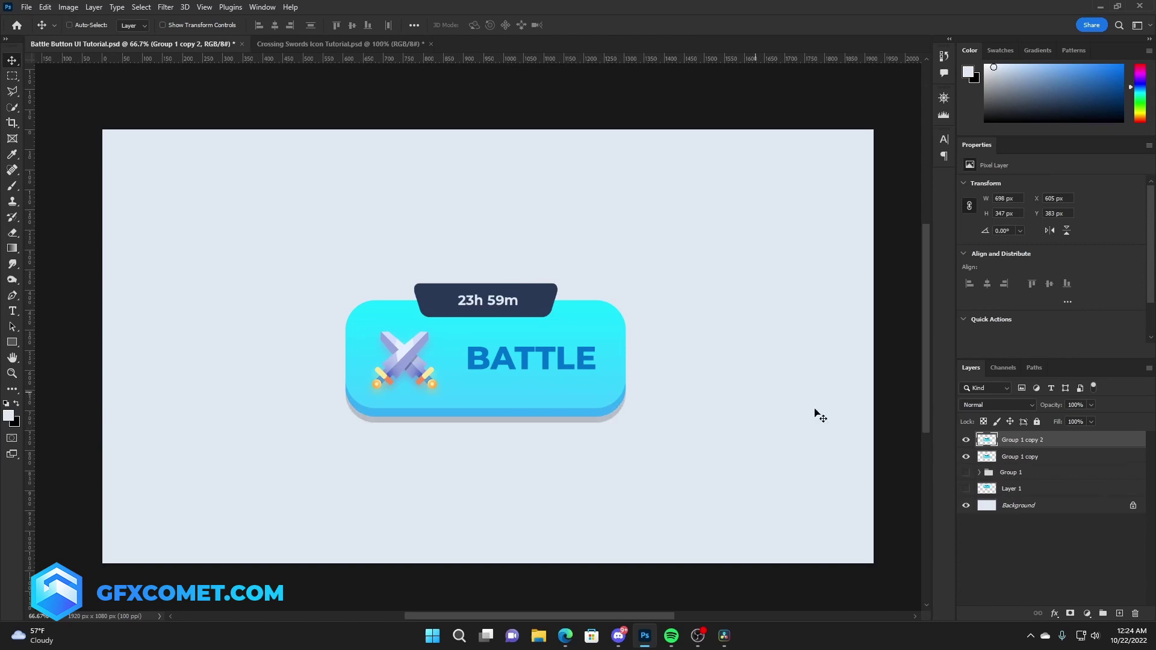
Move the duplicate button down-left and scale it down to about 42%
drag(621, 360, 516, 392)
key(ctrl+t)
drag(521, 315, 211, 473)
key(Return)
Duplicate the small button, try another resize, then undo the resizing
key(ctrl+j)
key(ctrl+t)
key(Return)
key(ctrl+z)
key(ctrl+z)
key(ctrl+z)
key(ctrl+z)
key(ctrl+z)
key(ctrl+z)
key(ctrl+z)
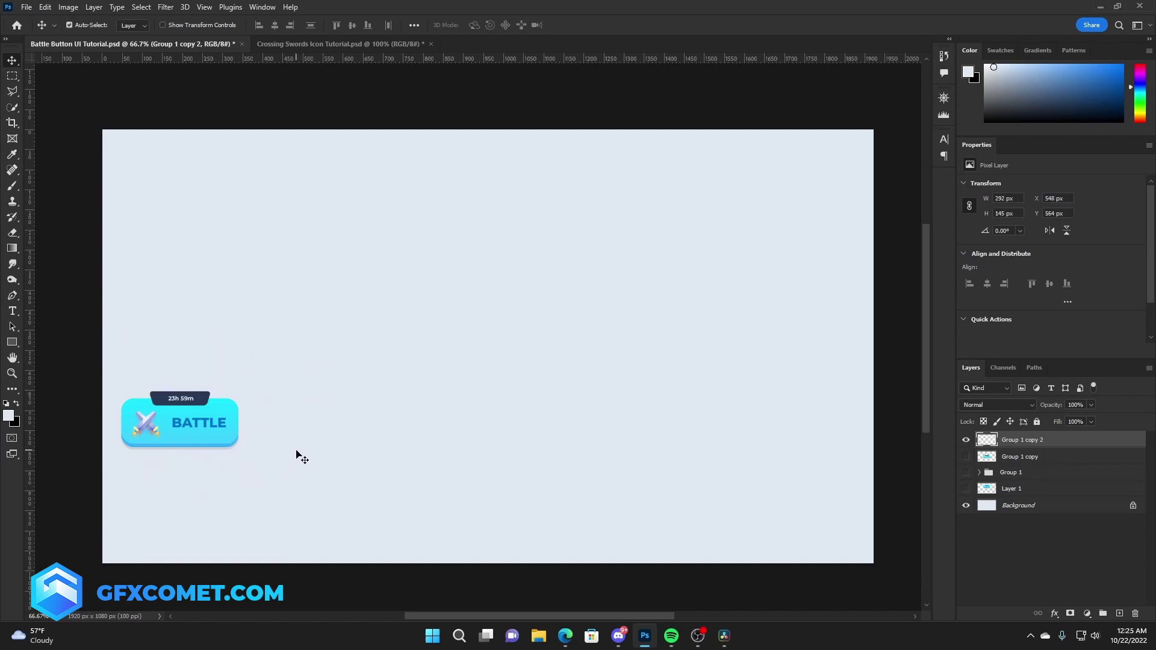
Save Battle Button UI Tutorial.psd with Group 1 copy 2 centred on the 698 × 347 px canvas
key(ctrl+s)
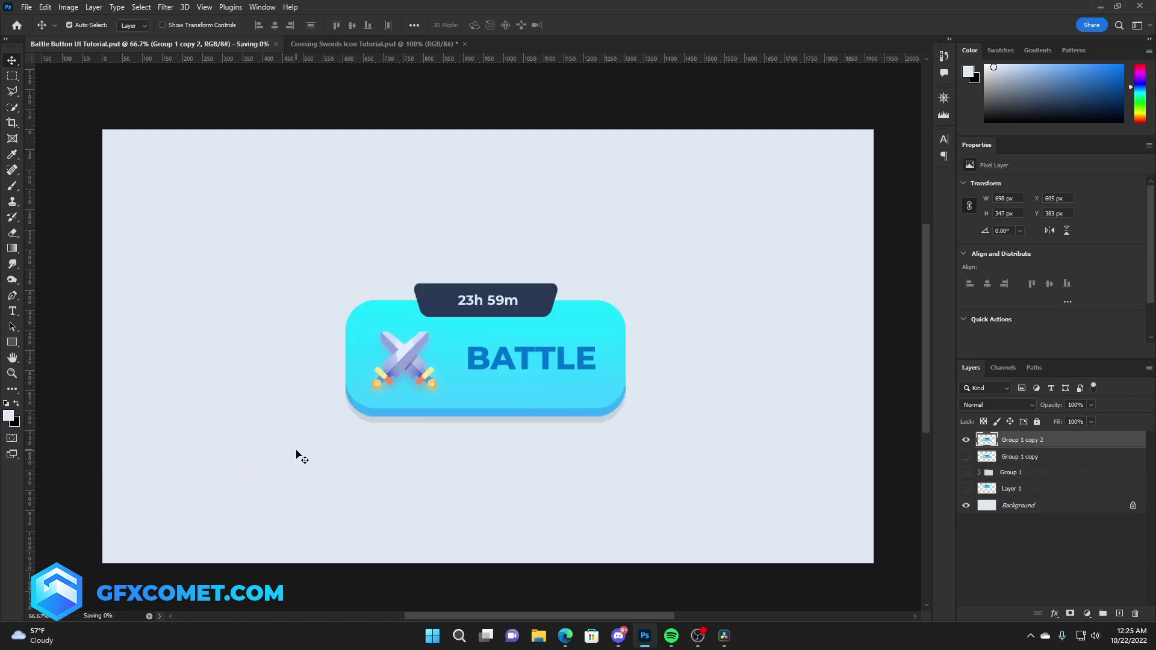